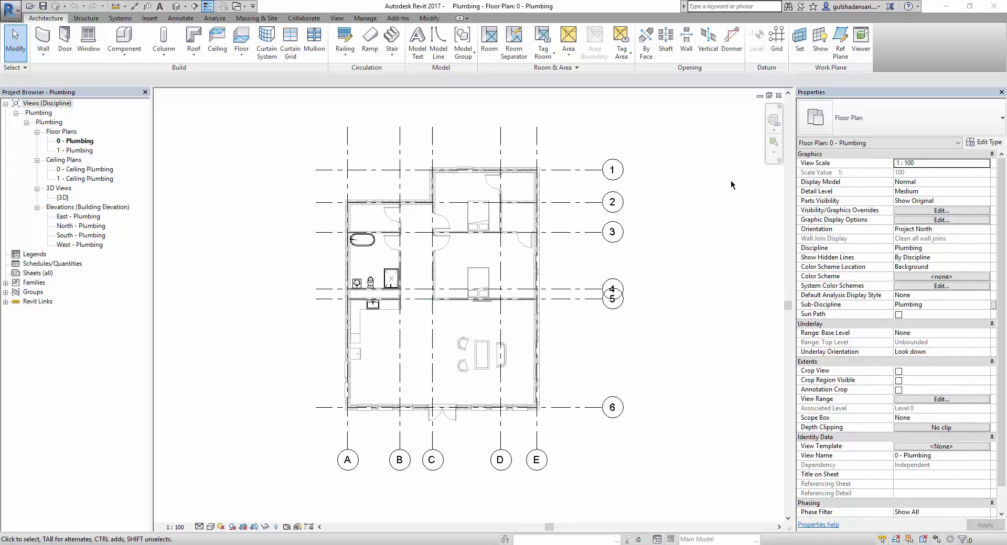
Close the Plumbing project and examine the Kitchen + Dining and Living rooms in the Architecture project's Level 0 floor plan
left_click(778, 96)
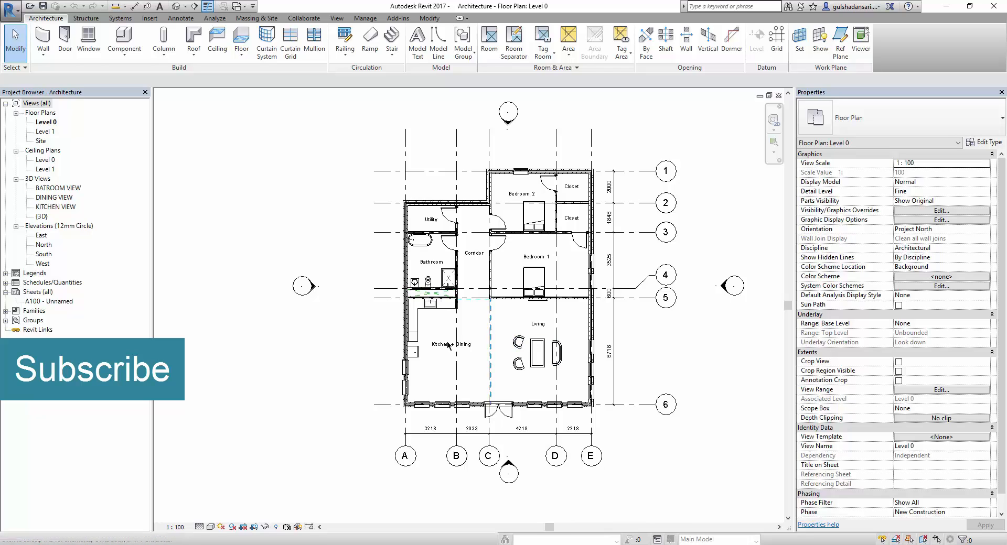
scroll(451, 351, "up", 3)
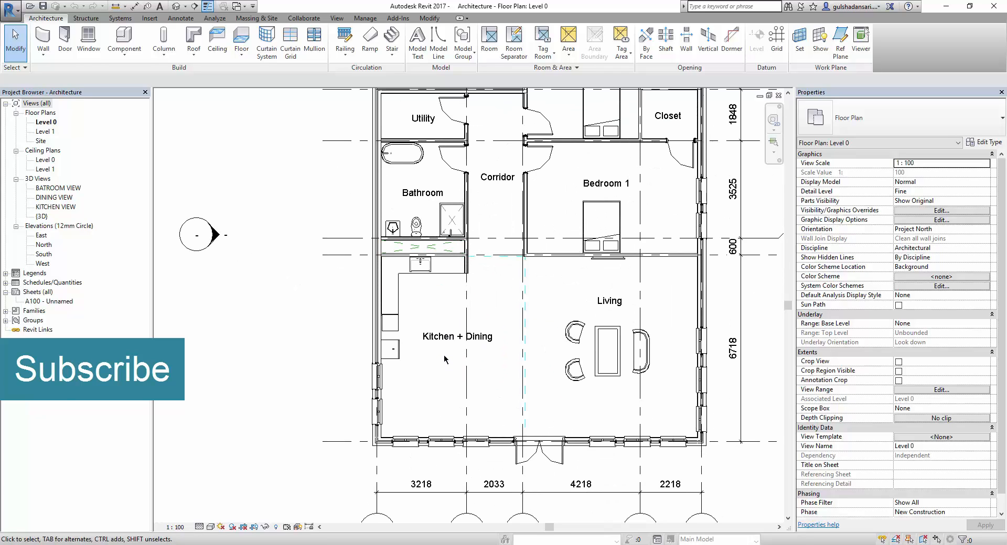
left_click(489, 337)
left_click(437, 320)
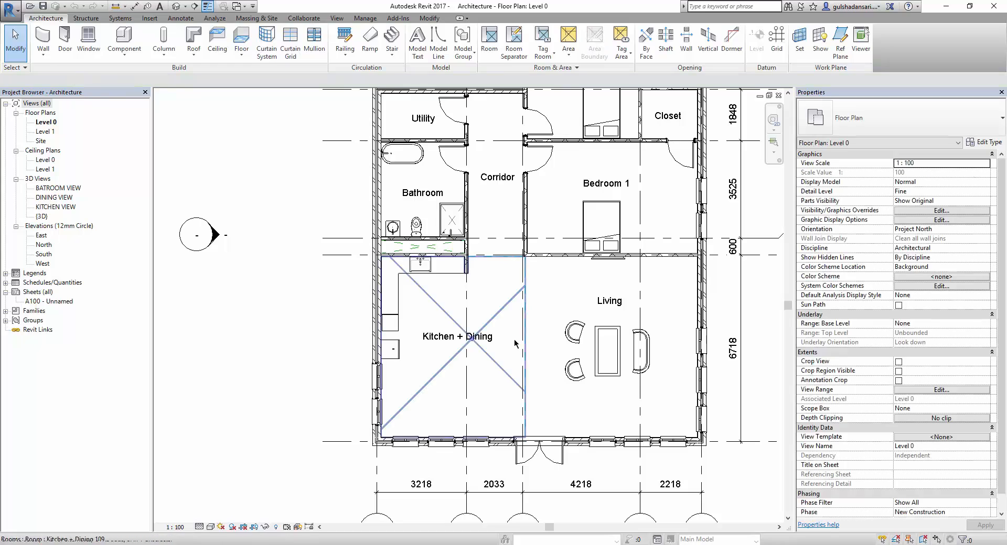
left_click(491, 321)
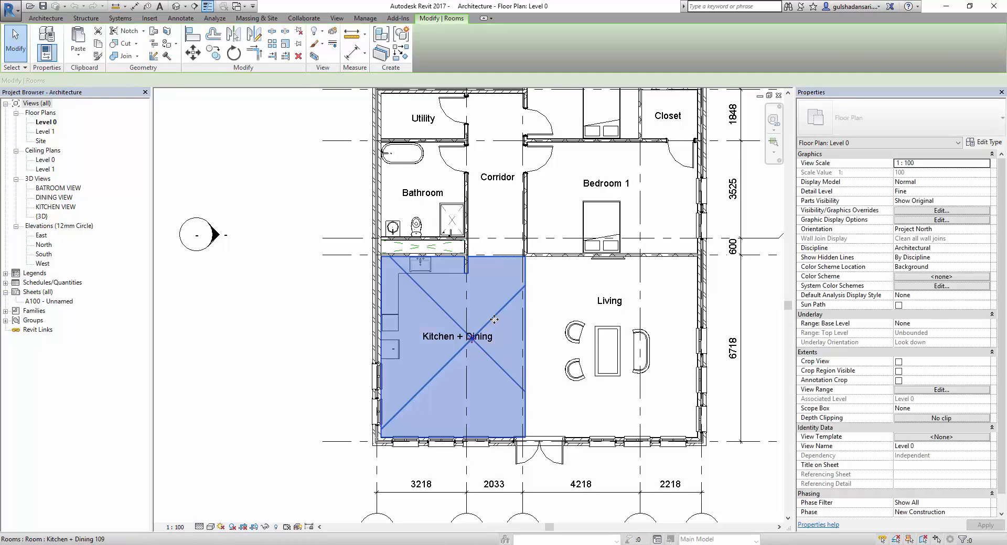
left_click(653, 294)
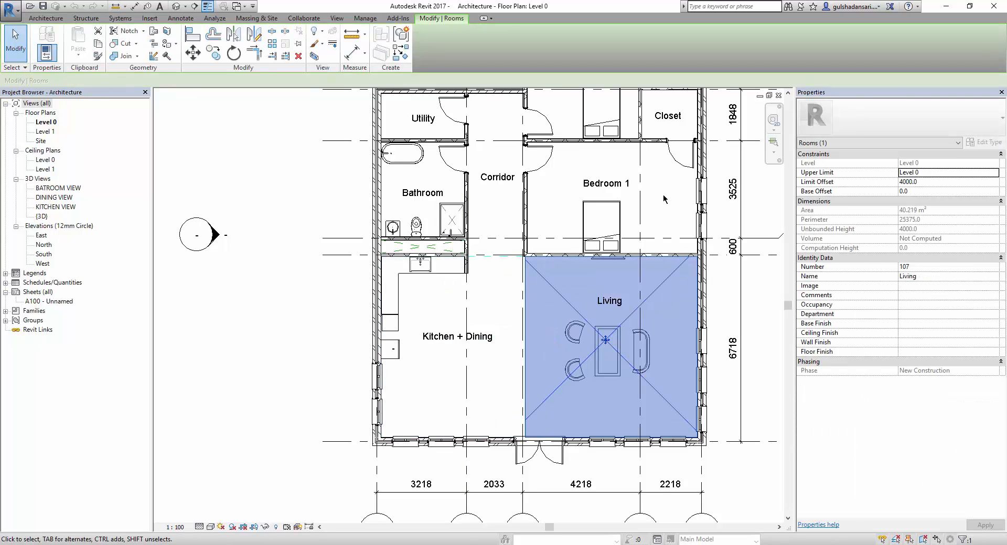
left_click(322, 241)
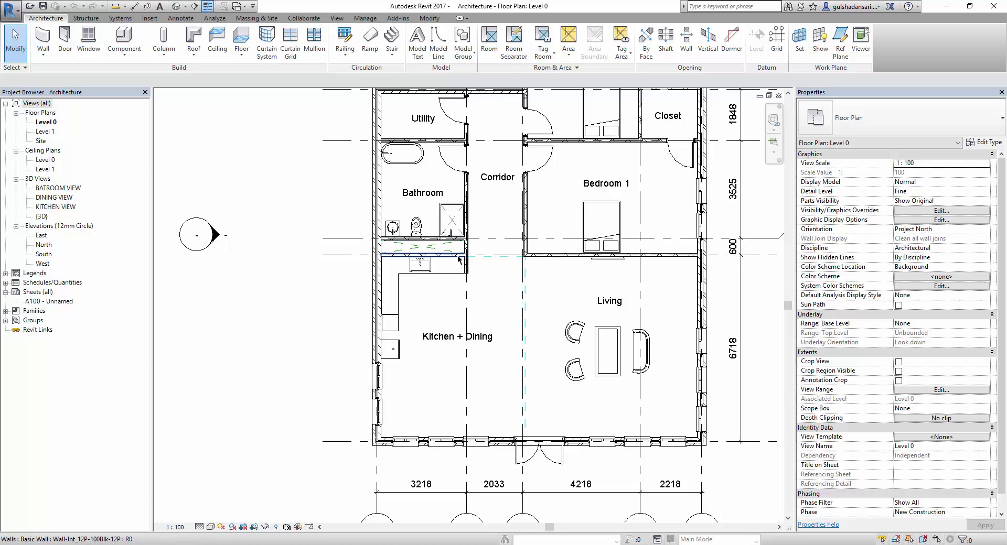
Close the Architecture project and reopen the Plumbing project
left_click(779, 96)
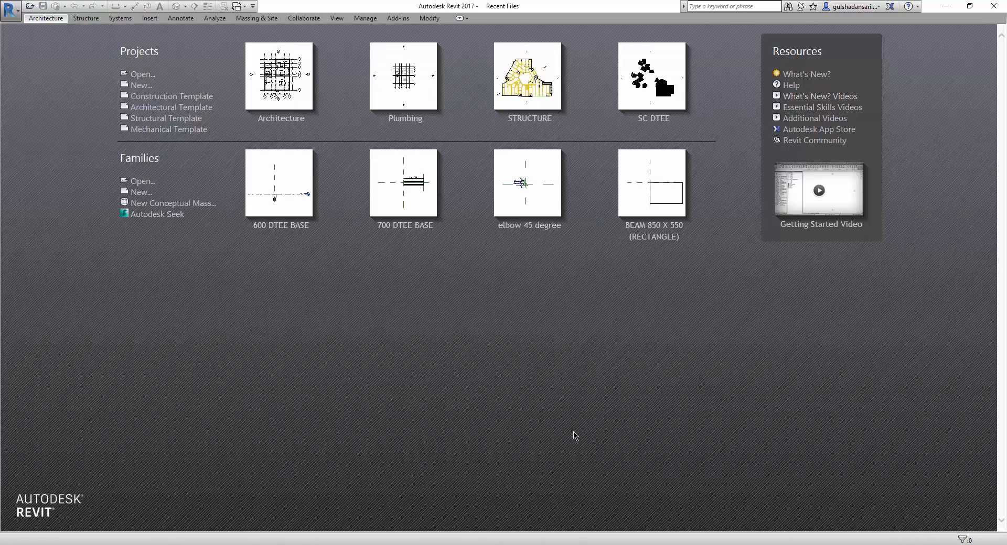
left_click(409, 94)
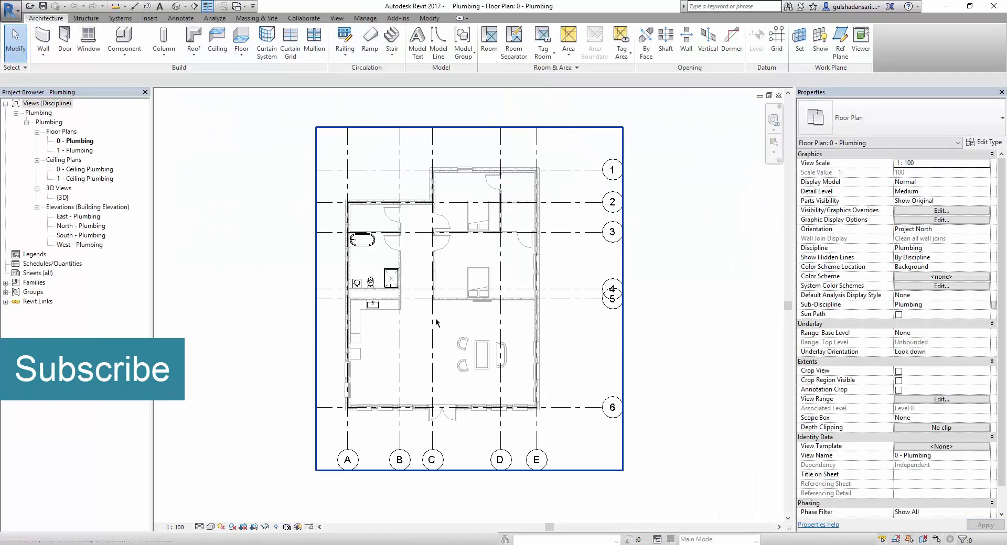
left_click(642, 364)
left_click(642, 363)
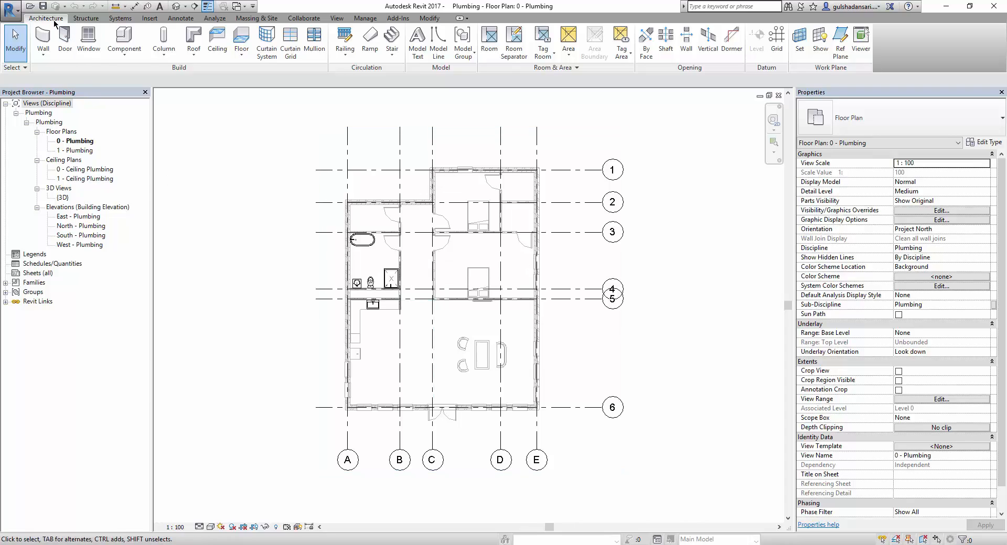
Start the Tag Room command and make the rooms visible in the 0 - Plumbing floor plan
left_click(544, 59)
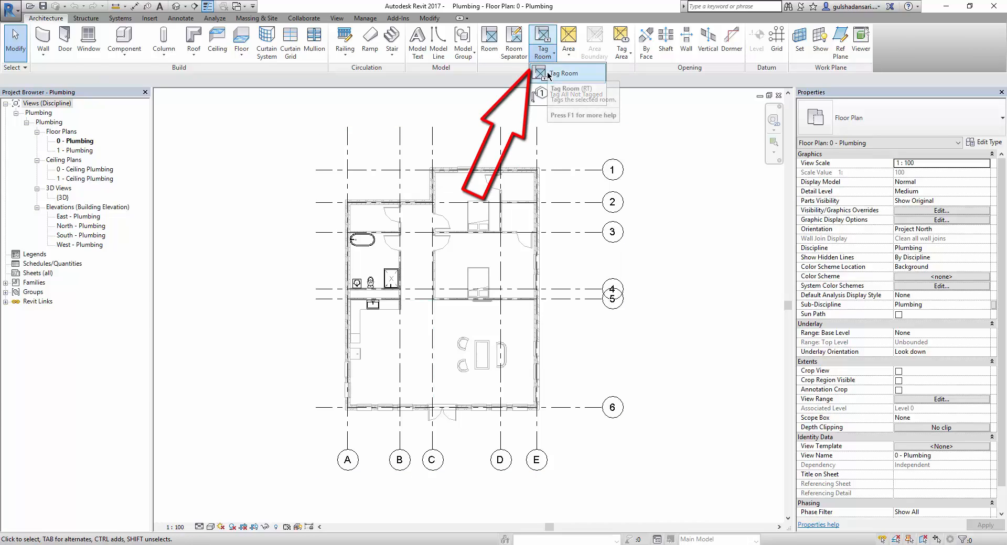
left_click(548, 75)
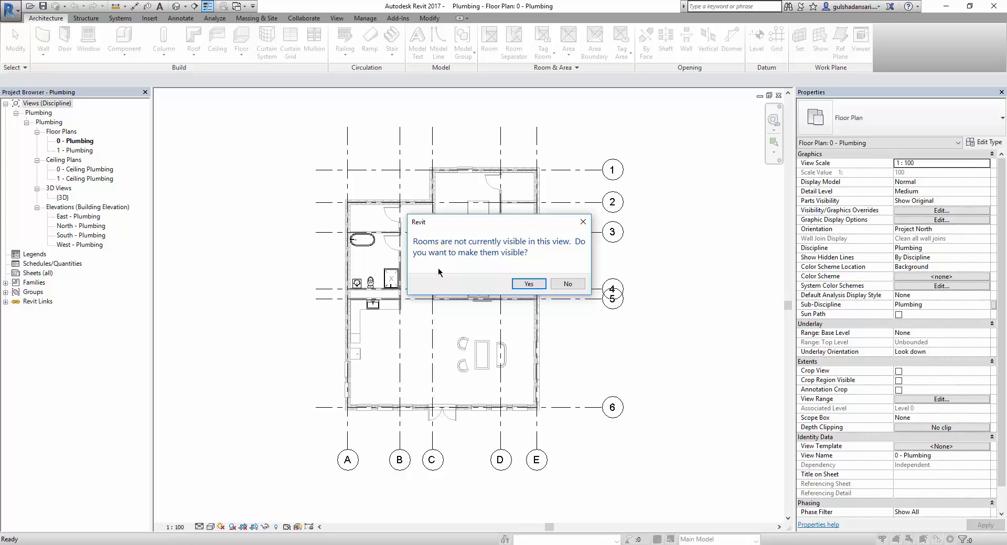
left_click(528, 284)
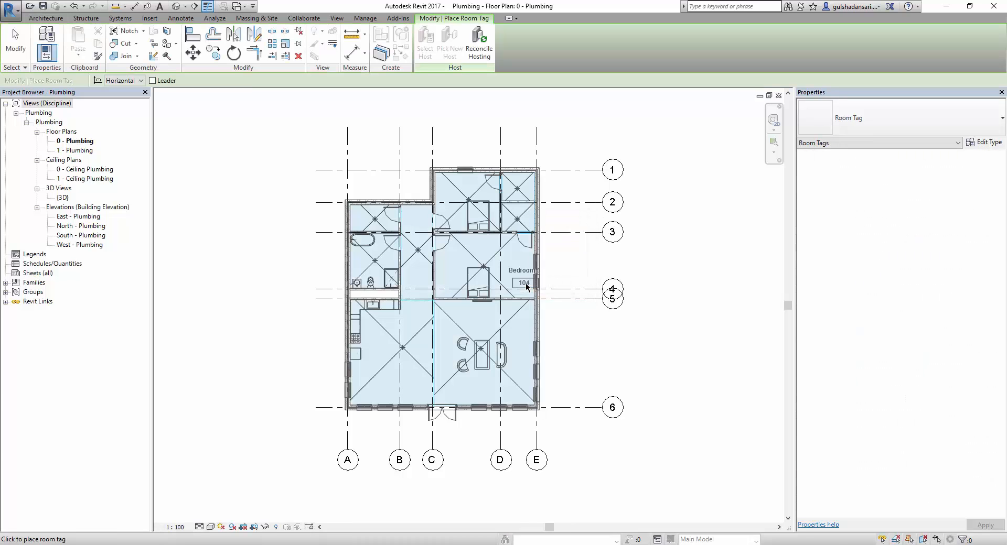
scroll(419, 251, "up", 1)
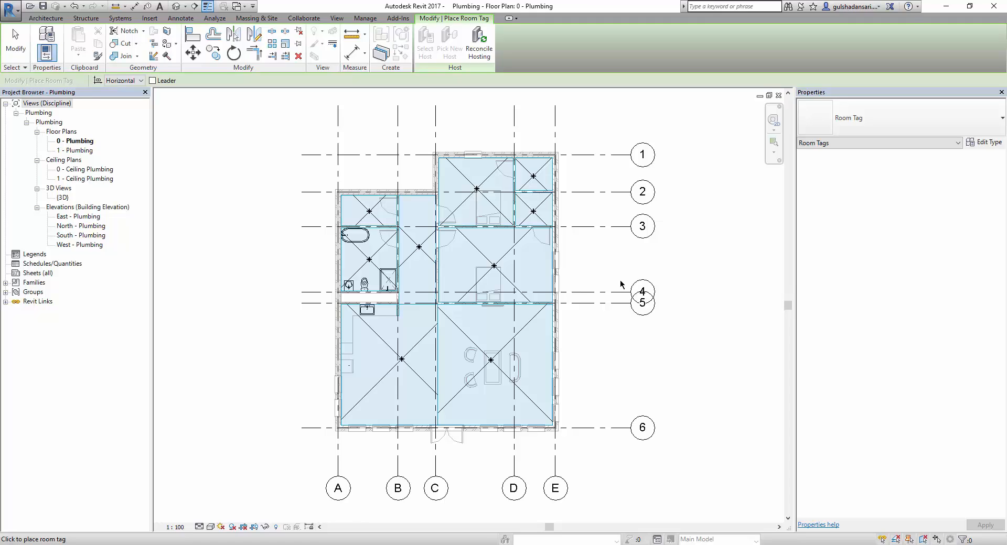
scroll(472, 265, "up", 1)
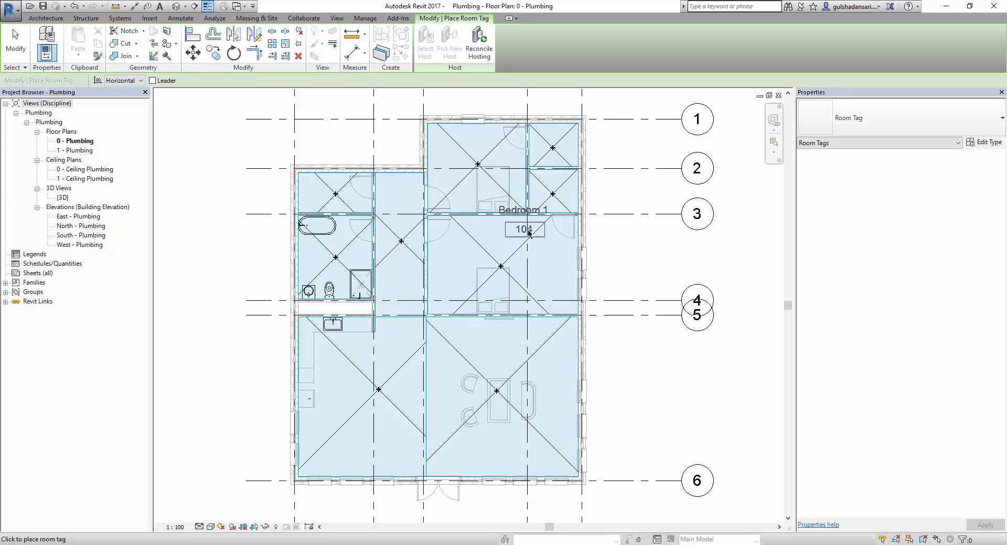
left_click(507, 257)
scroll(316, 211, "up", 1)
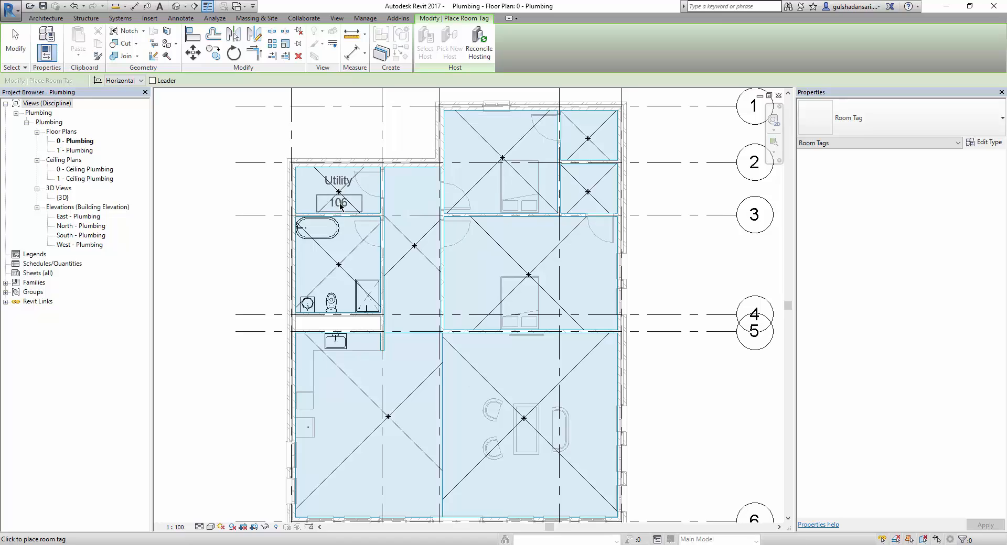
Place room tags in the Utility room, the Corridor, Bedroom 2 and both Closets
left_click(339, 203)
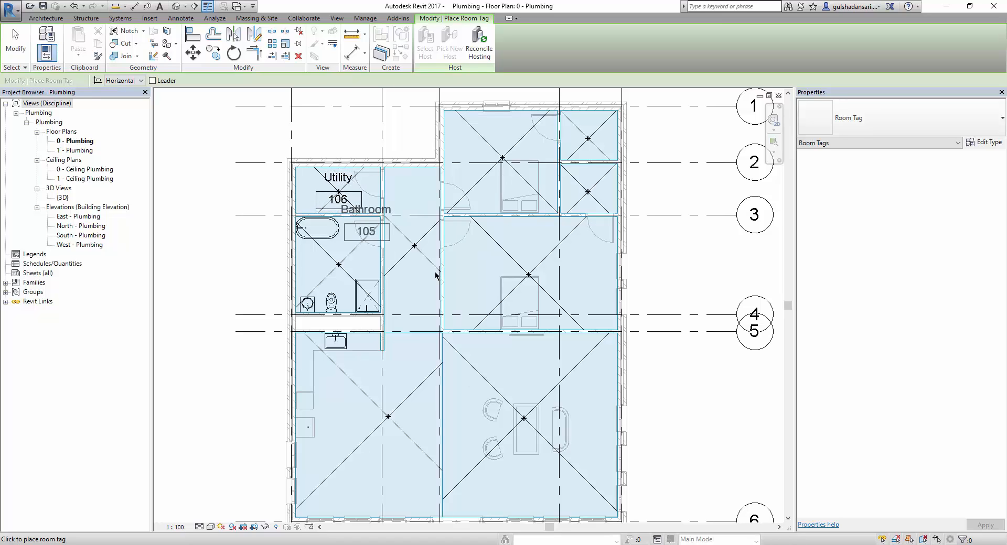
left_click(413, 254)
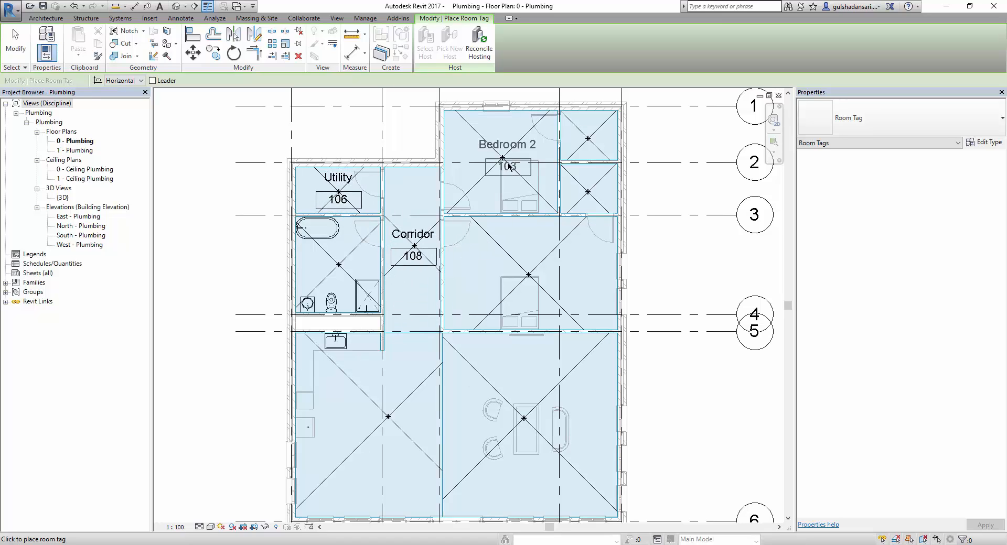
left_click(502, 175)
left_click(589, 148)
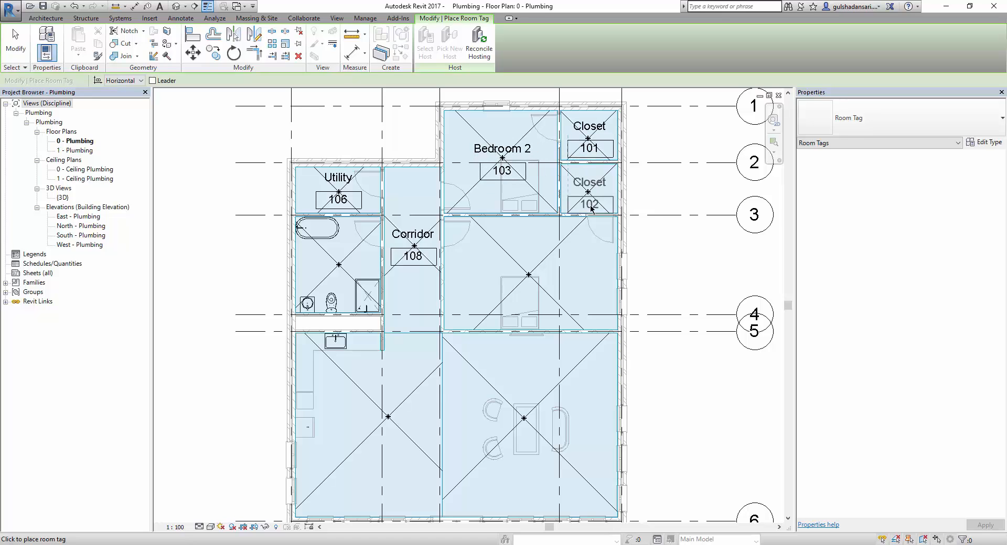
left_click(589, 200)
Place room tags in Bedroom 1, Living, Kitchen + Dining and the Bathroom, and finish tagging
left_click(529, 293)
left_click(528, 437)
left_click(389, 433)
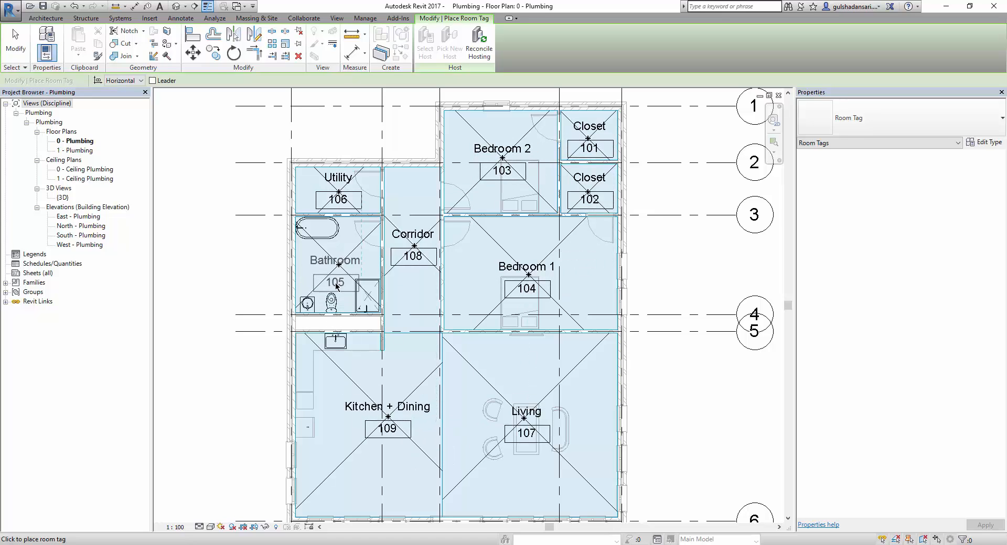
left_click(337, 283)
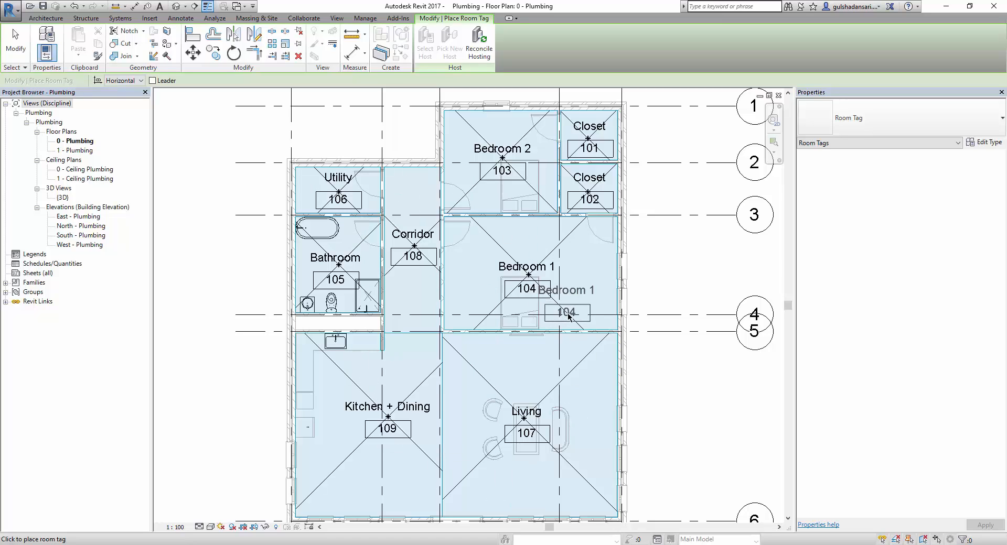
key("Escape")
key("Escape")
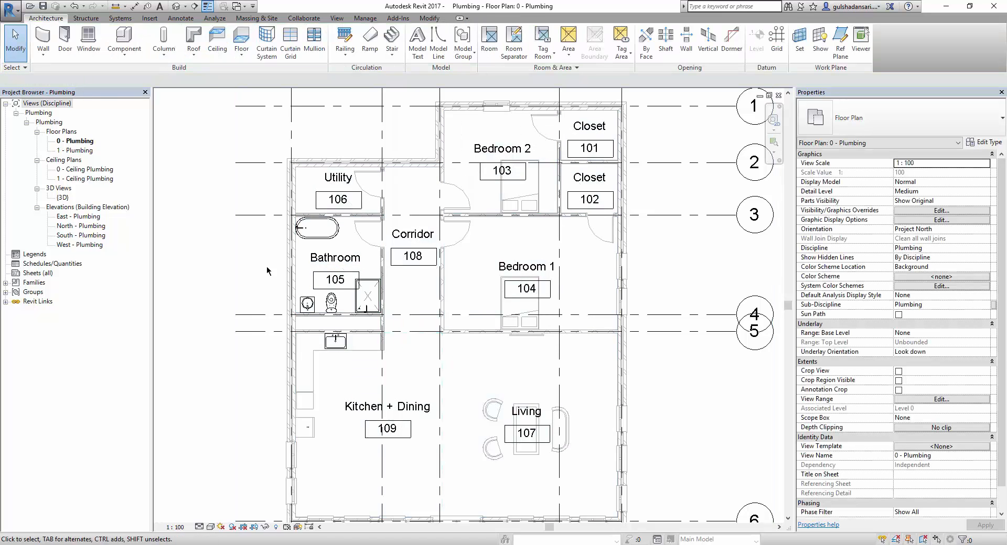
scroll(330, 254, "up", 2)
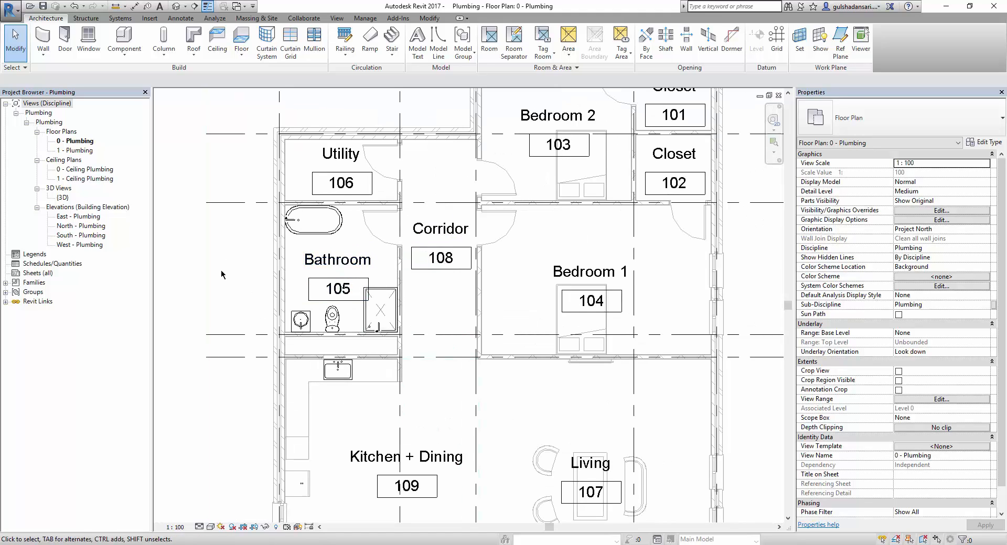
scroll(221, 269, "down", 2)
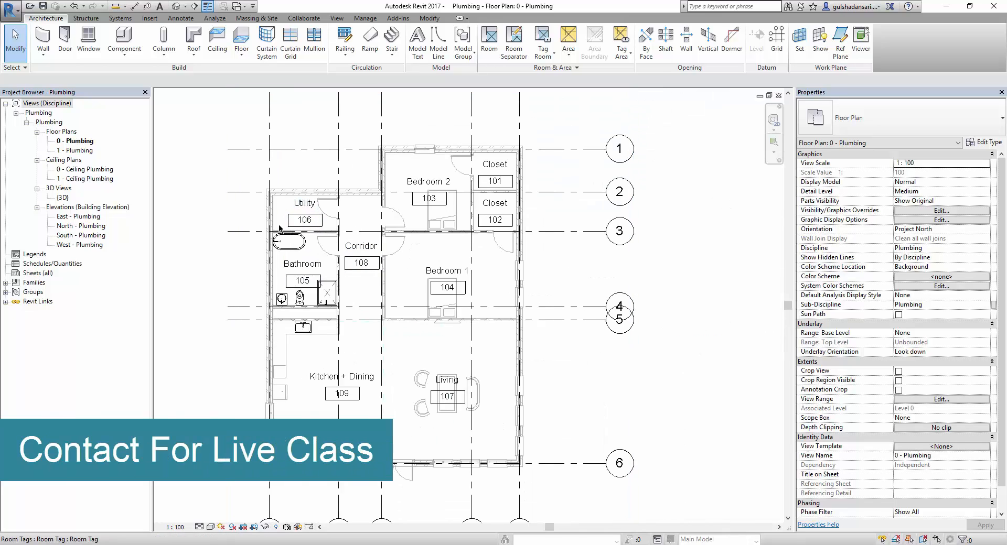
scroll(292, 254, "up", 1)
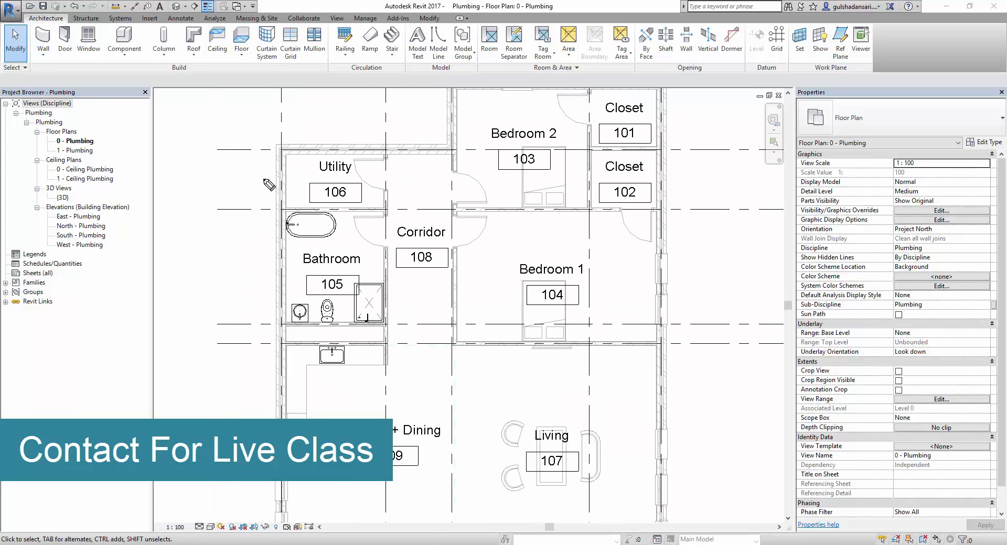
left_click_drag(267, 195, 309, 192)
left_click_drag(372, 196, 400, 195)
left_click_drag(400, 355, 280, 368)
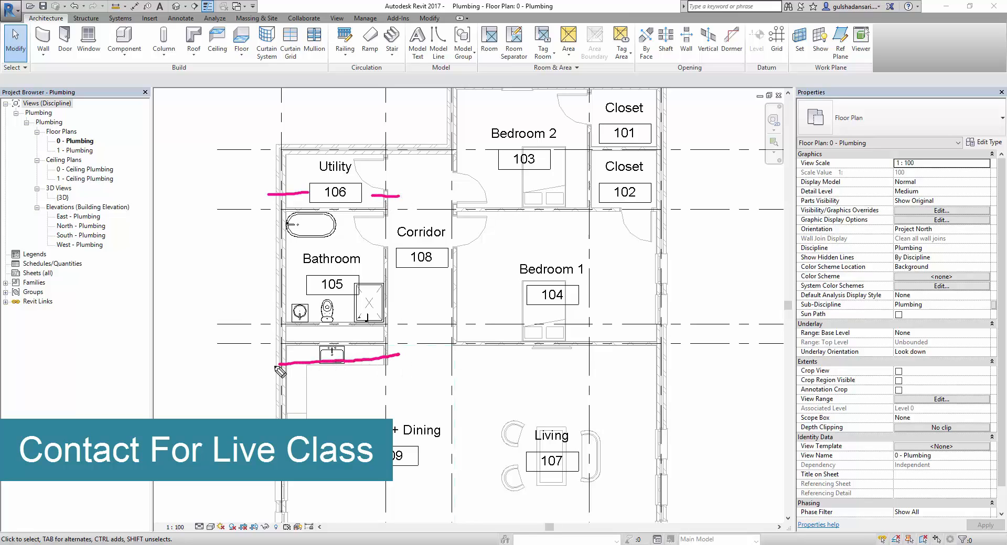
mouse_move(269, 190)
left_mouse_down()
mouse_move(242, 263)
mouse_move(254, 364)
mouse_move(318, 390)
mouse_move(396, 383)
left_mouse_up()
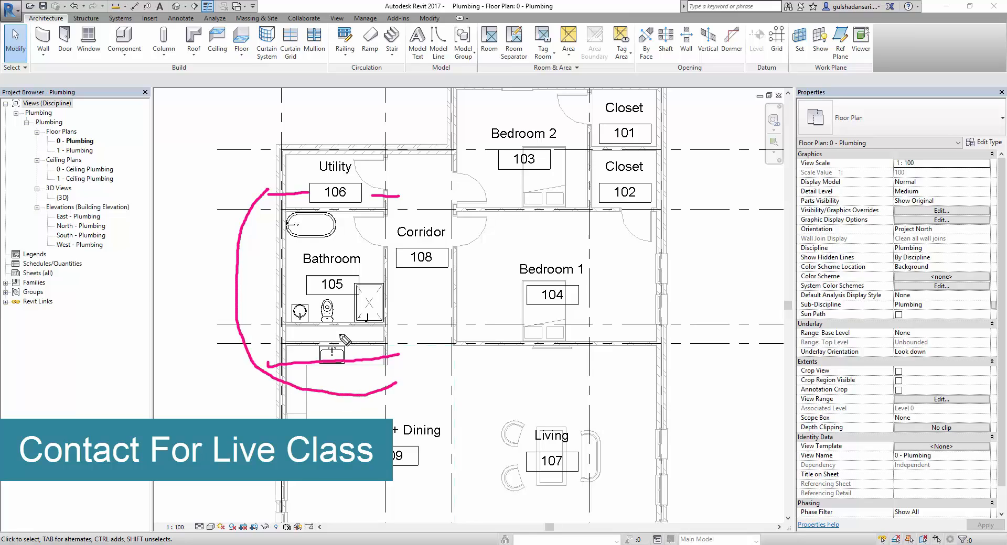
mouse_move(332, 333)
left_mouse_down()
mouse_move(322, 336)
mouse_move(329, 374)
mouse_move(360, 357)
mouse_move(336, 334)
mouse_move(341, 342)
left_mouse_up()
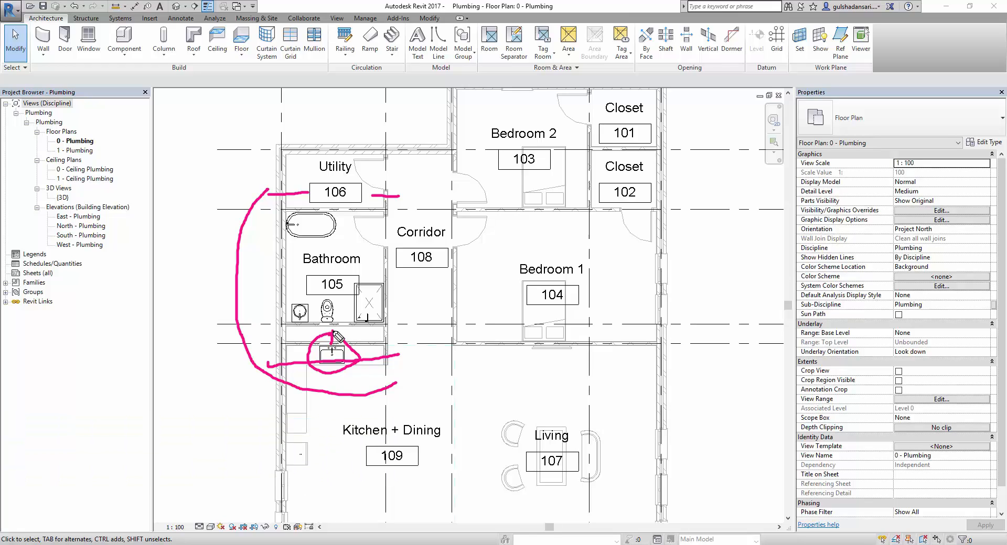
mouse_move(402, 193)
left_mouse_down()
mouse_move(370, 183)
mouse_move(235, 200)
mouse_move(216, 316)
mouse_move(319, 413)
mouse_move(427, 292)
mouse_move(404, 196)
left_mouse_up()
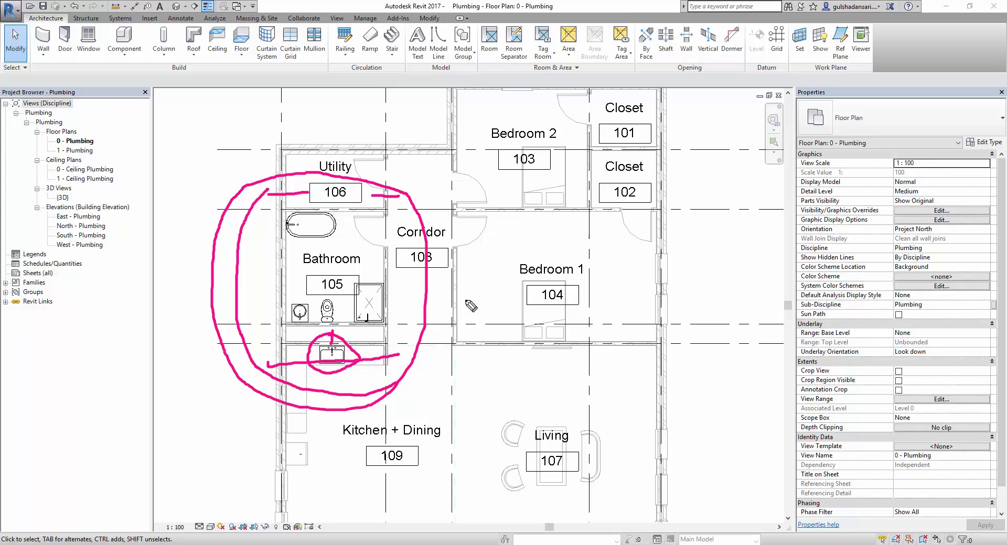
key("Escape")
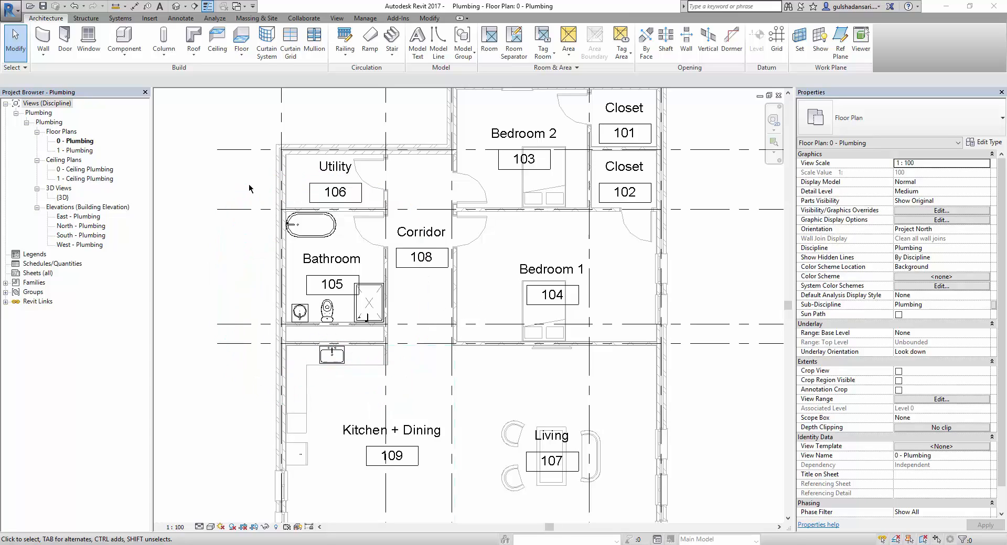
Create a rectangular callout enclosing the Bathroom and the kitchen sink, from the lower part of the Utility room to below the sink
left_click(337, 19)
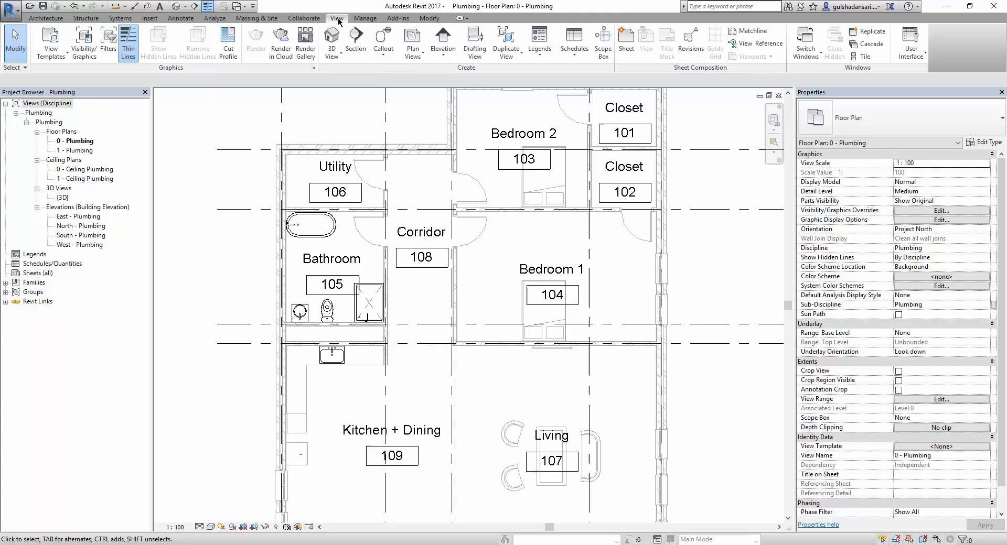
left_click(383, 53)
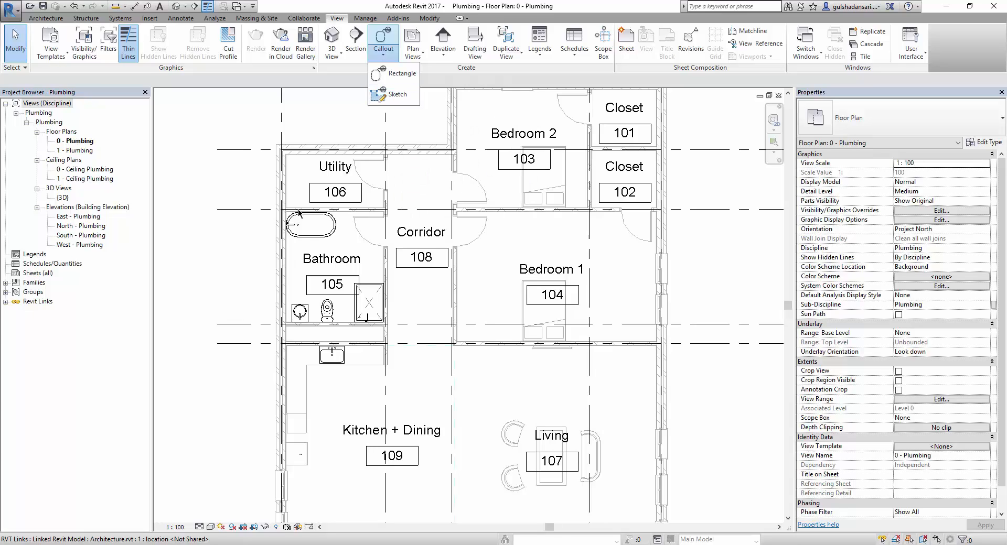
left_click(399, 78)
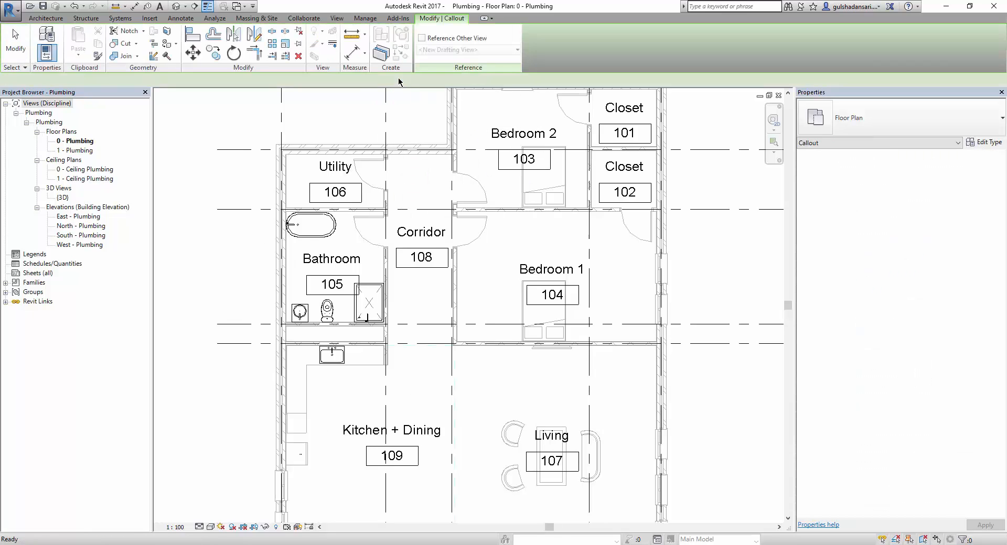
left_click(255, 187)
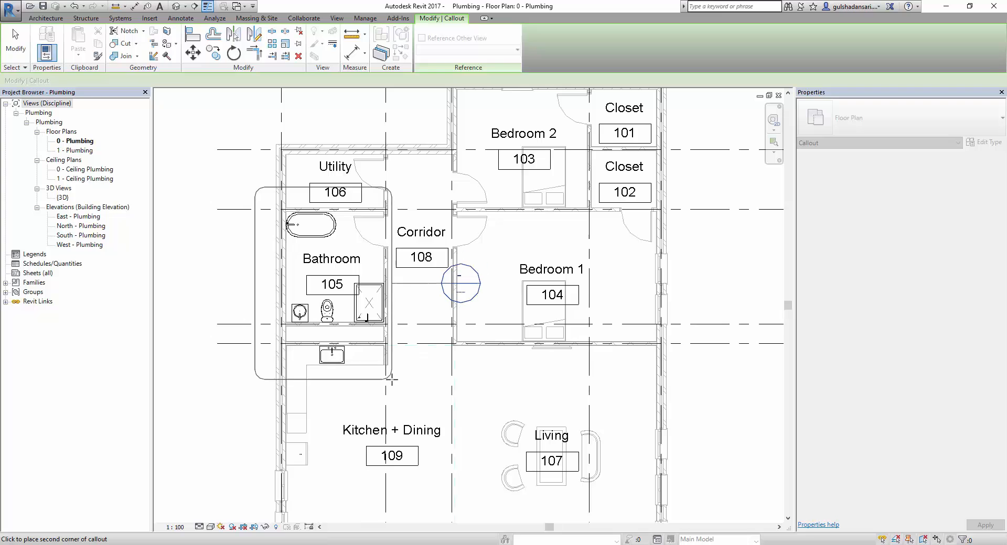
left_click(393, 379)
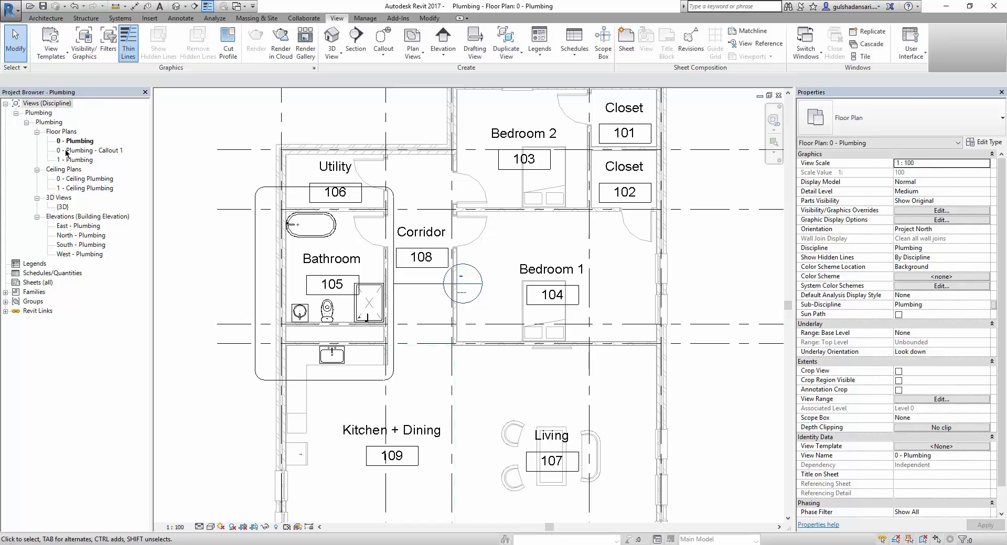
Rename the 0 - Plumbing - Callout 1 view as Enlarged Details
left_click(120, 154)
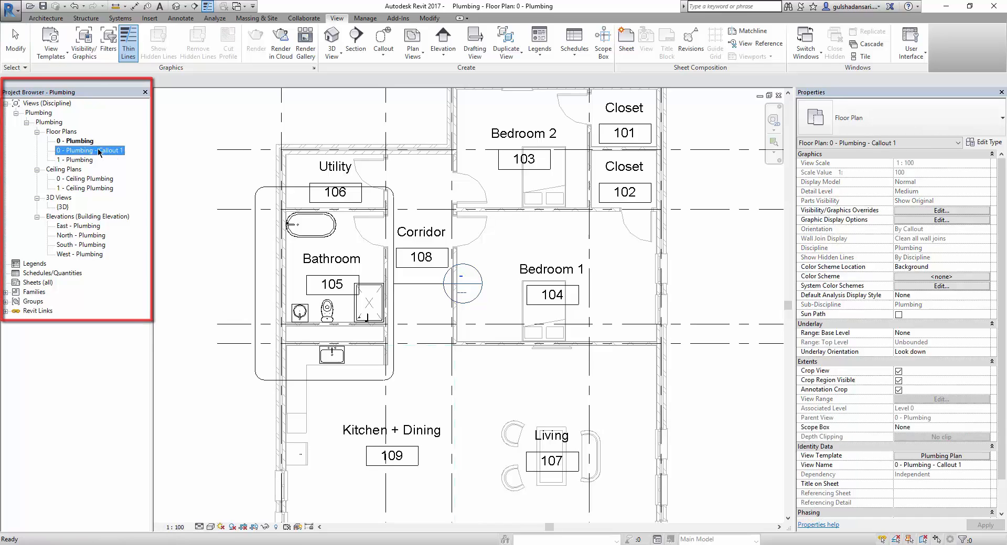
right_click(99, 152)
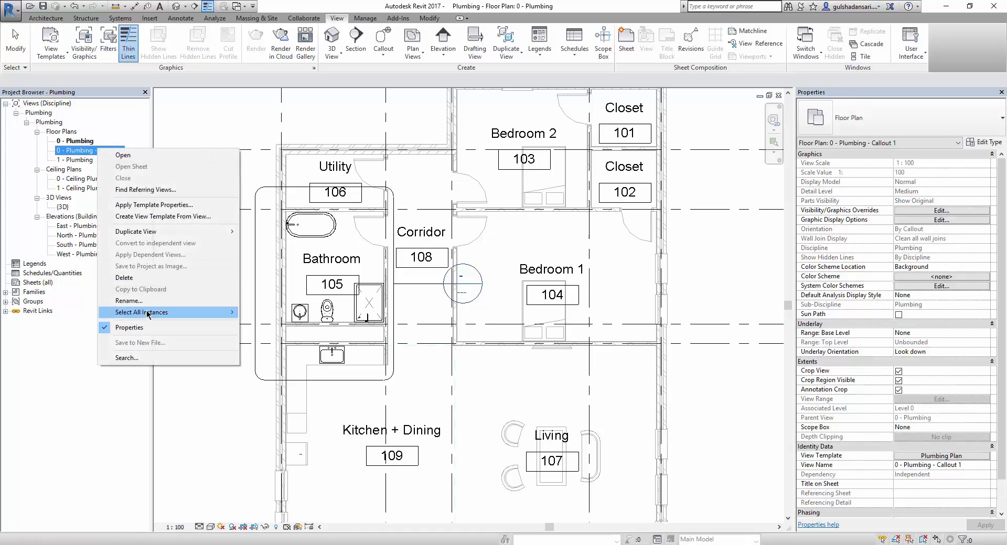
left_click(129, 301)
left_click(653, 142)
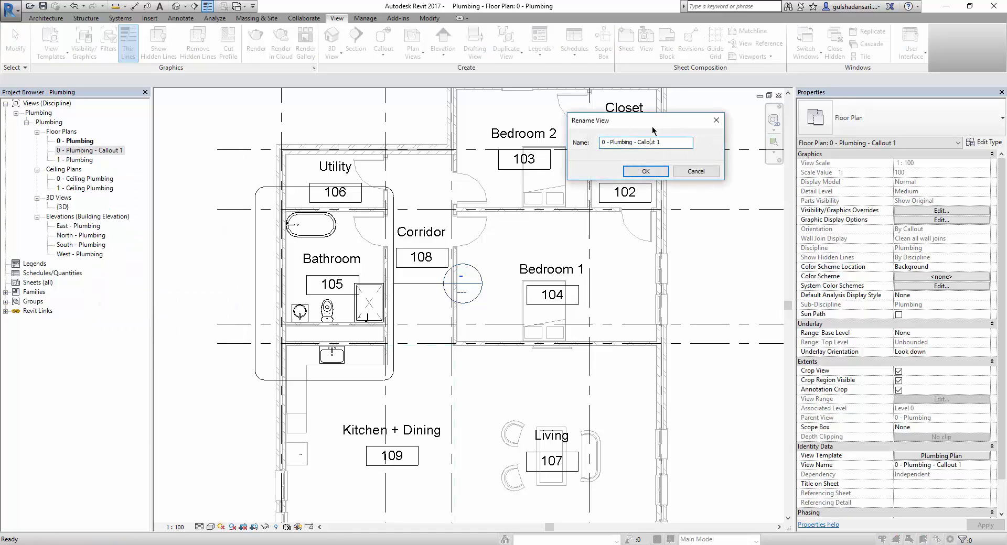
left_click_drag(652, 126, 351, 177)
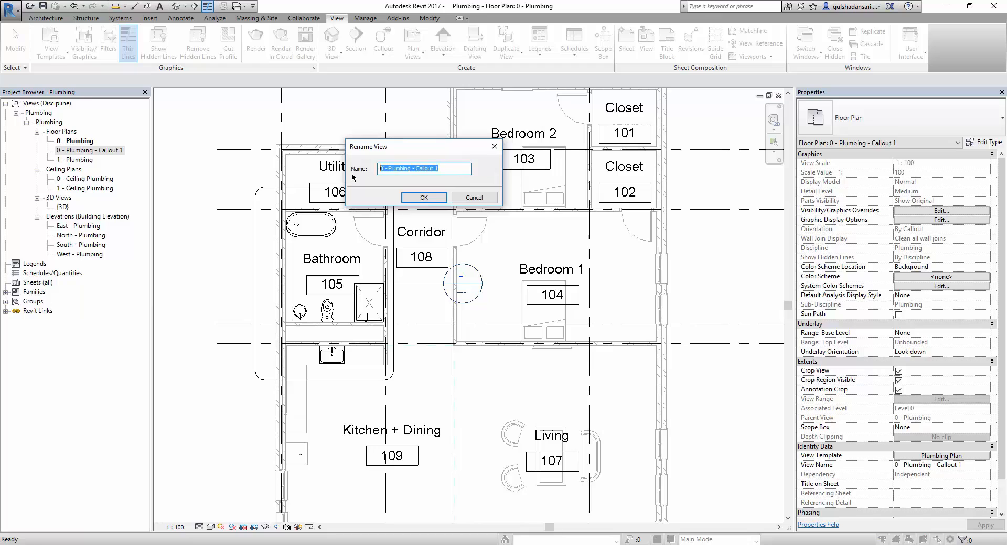
type("enlarged bathr")
key("BackSpace")
key("BackSpace")
key("BackSpace")
key("BackSpace")
key("BackSpace")
key("BackSpace")
key("BackSpace")
key("BackSpace")
key("BackSpace")
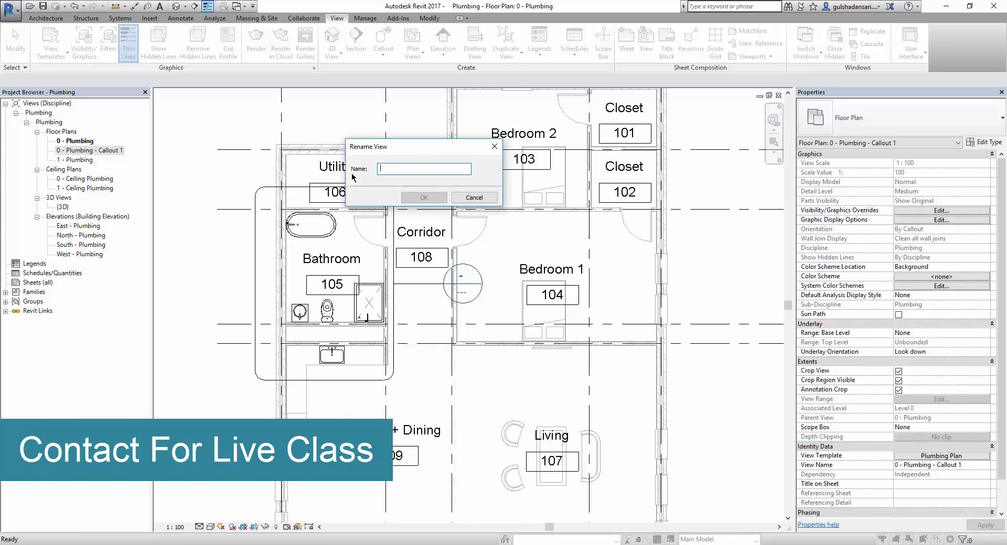
type("Enlarged Details")
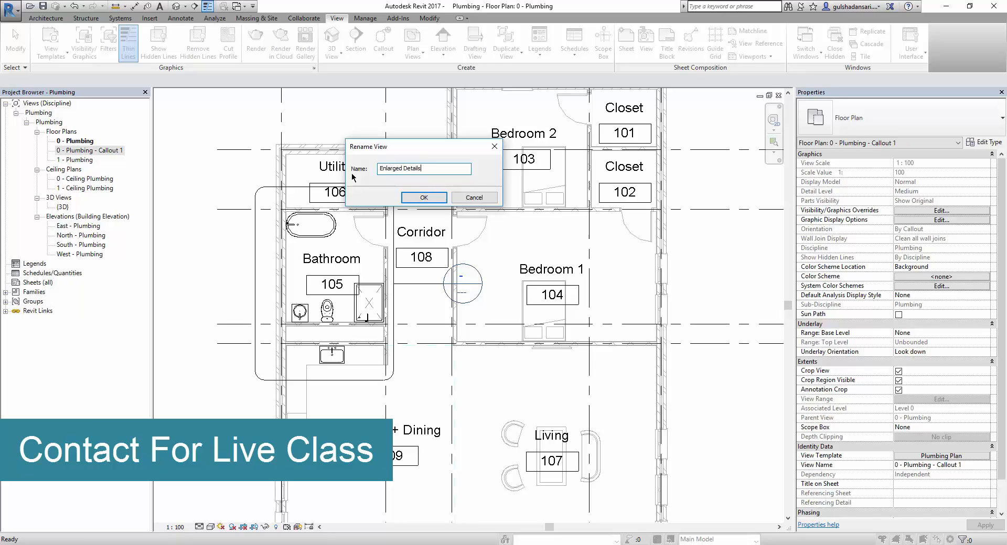
left_click(423, 199)
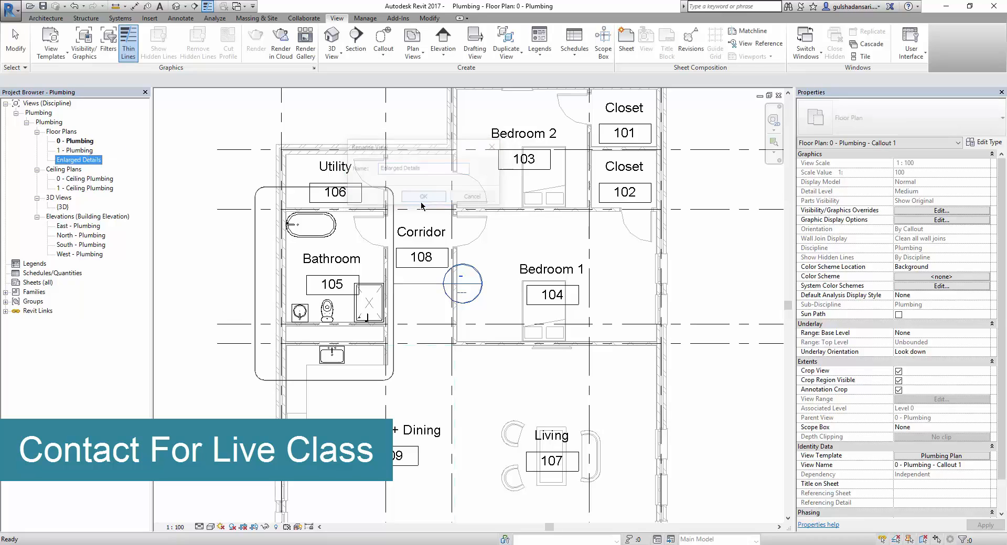
Open the Enlarged Details floor plan view and bring the whole callout area into sight
double_click(75, 162)
scroll(331, 295, "up", 2)
middle_click_drag(339, 300, 385, 302)
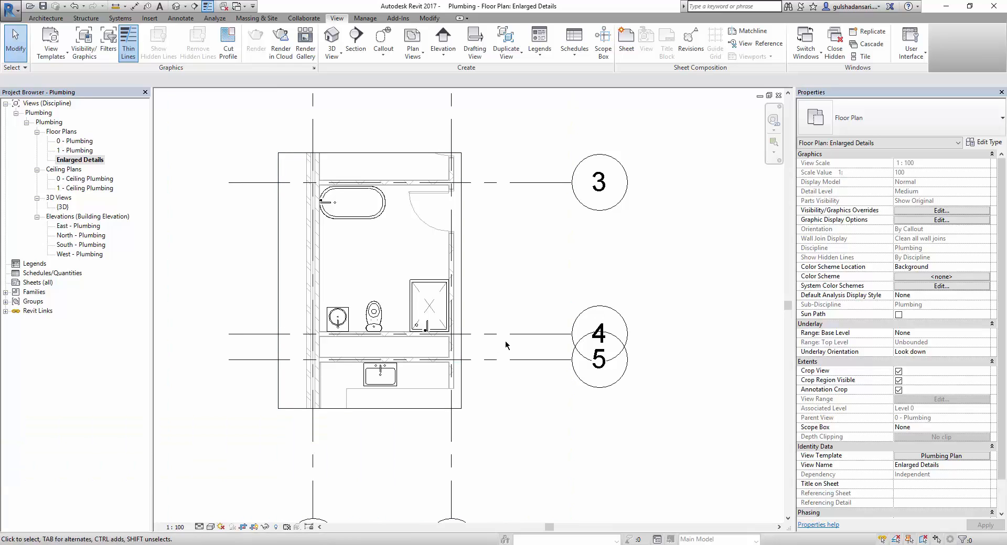
scroll(524, 361, "down", 3)
scroll(479, 366, "up", 2)
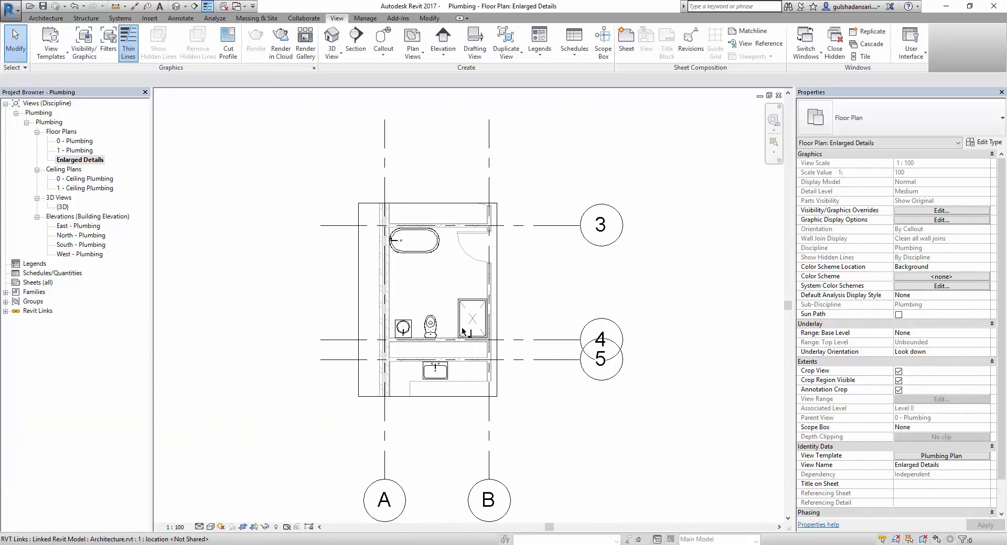
middle_click_drag(479, 365, 413, 311)
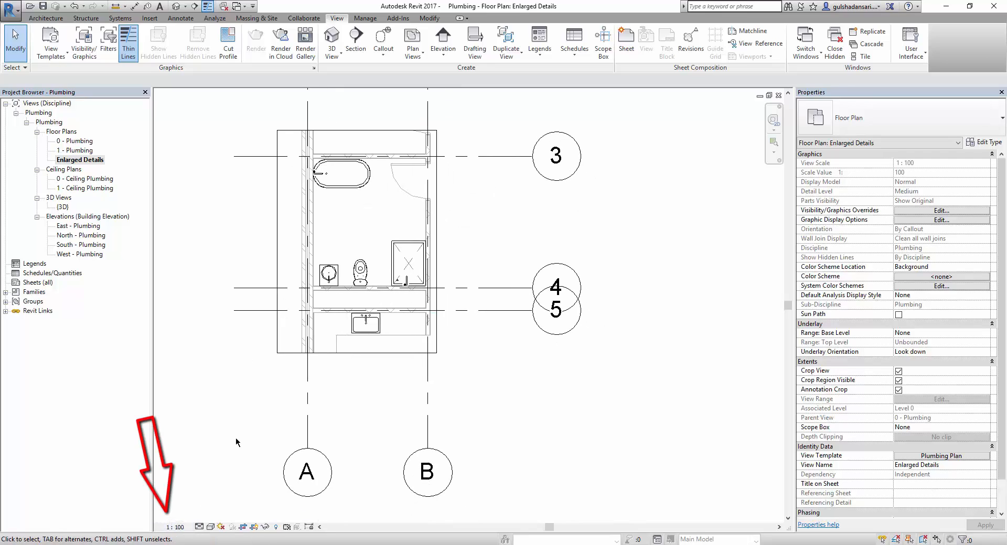
Examine which scale, detail level and visual style options are available in the Enlarged Details view
left_click(175, 527)
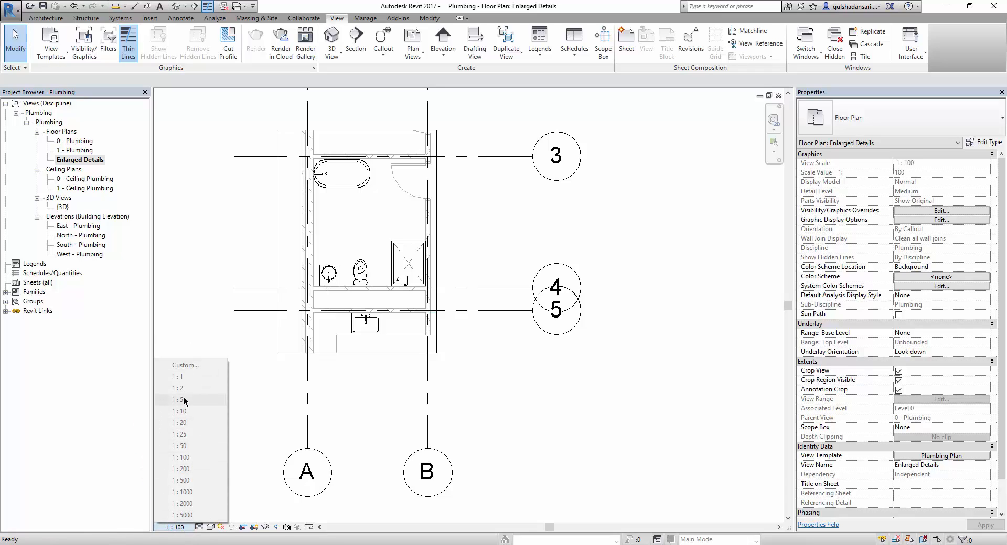
left_click(198, 529)
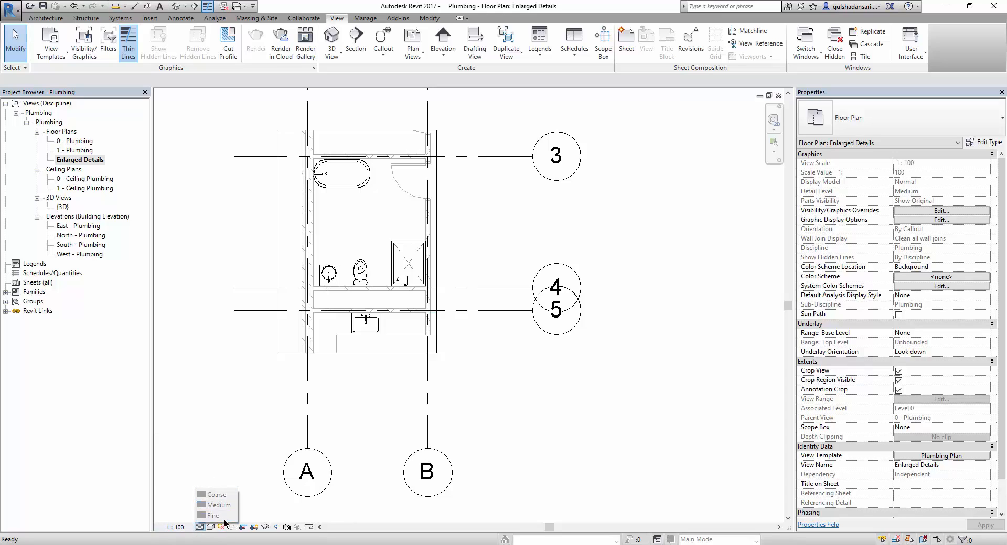
left_click(211, 527)
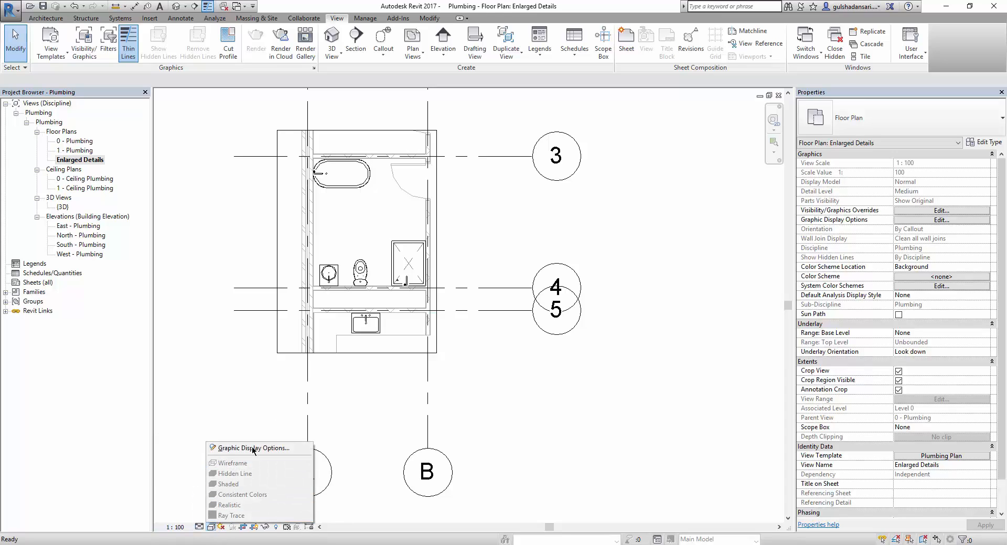
left_click(171, 531)
left_click(271, 389)
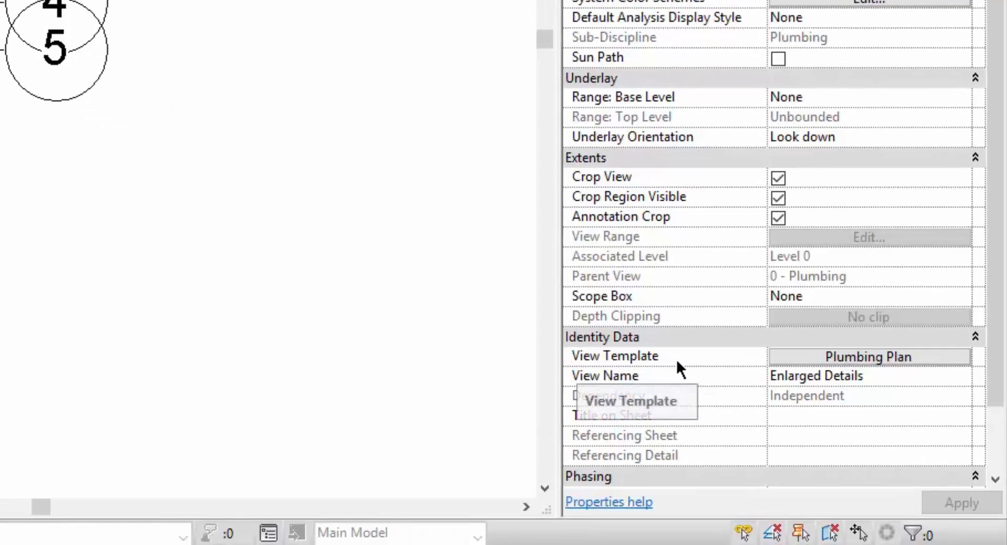
Remove the Plumbing Plan template from the Enlarged Details view by setting its view template to <None>
left_click(801, 354)
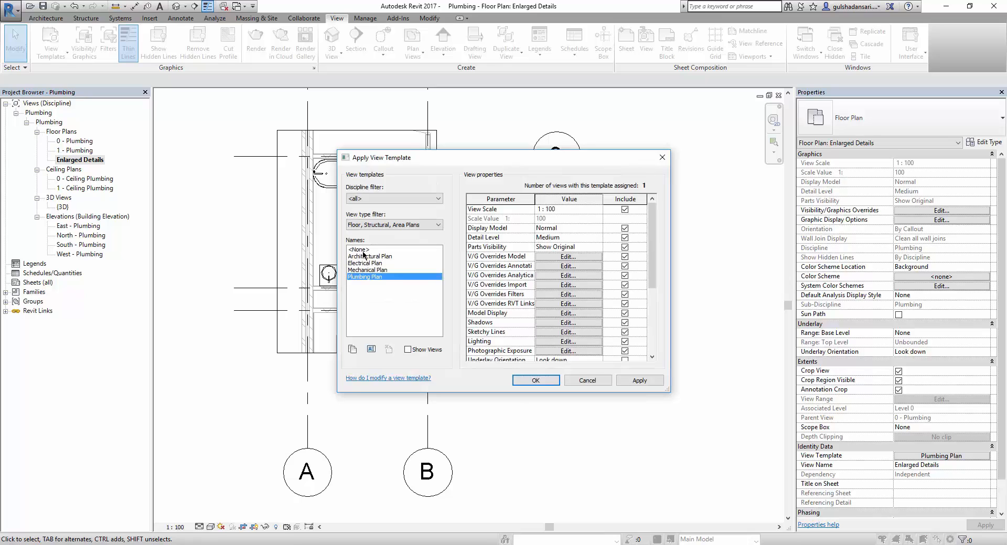
left_click(360, 250)
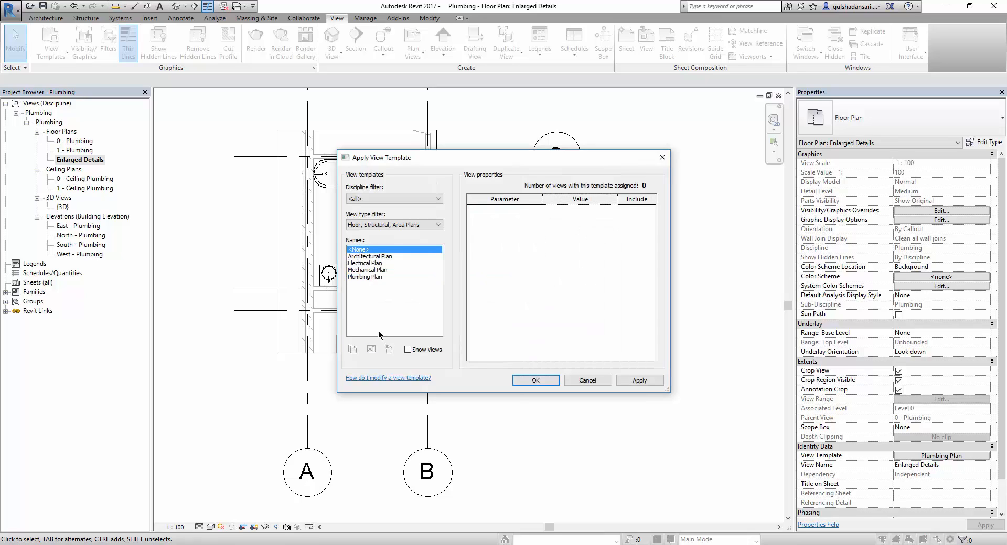
left_click(529, 381)
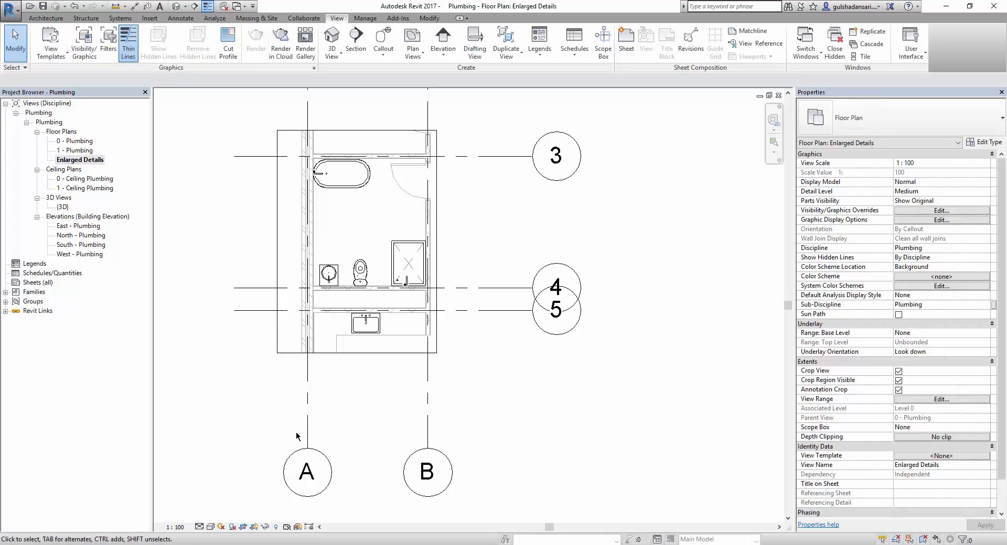
Set the scale of the Enlarged Details view to 1 : 25
left_click(183, 526)
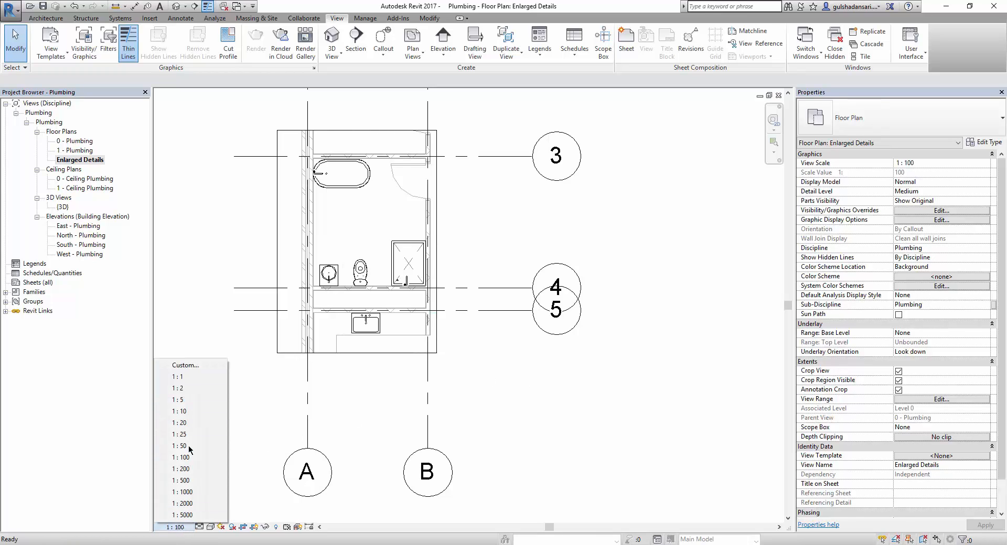
left_click(179, 435)
scroll(293, 298, "up", 4)
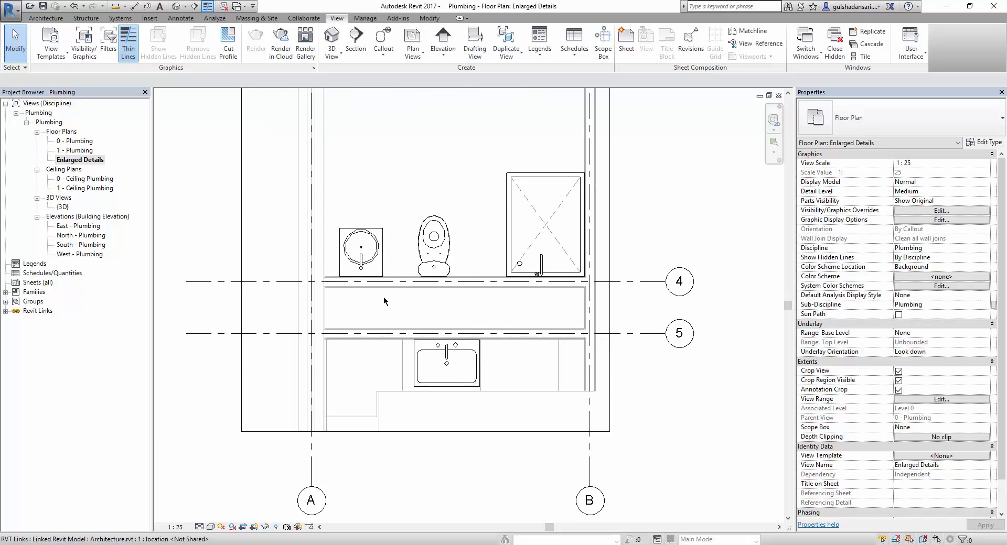
scroll(469, 257, "up", 1)
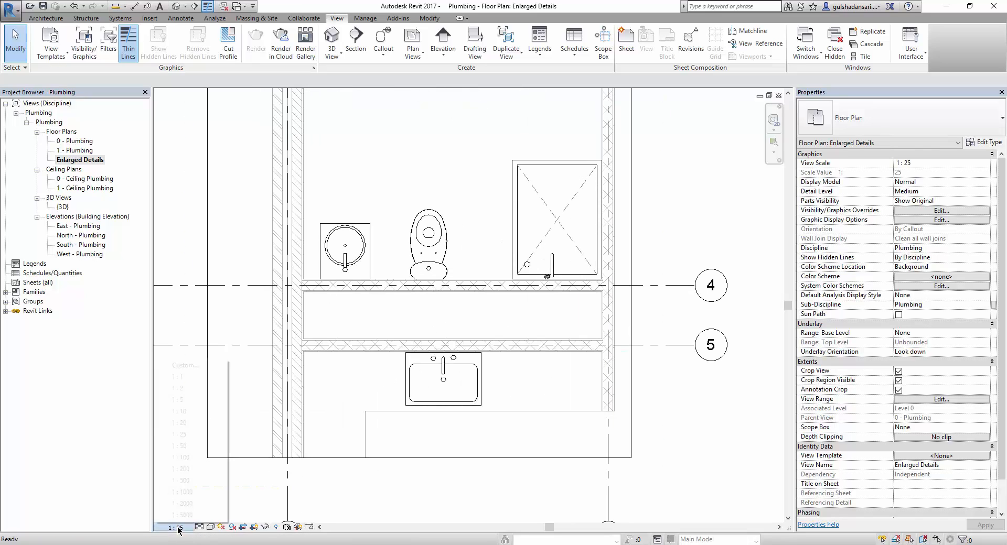
Try view scales of 1 : 20 and 1 : 10, and return the scale to 1 : 25
left_click(175, 527)
left_click(181, 423)
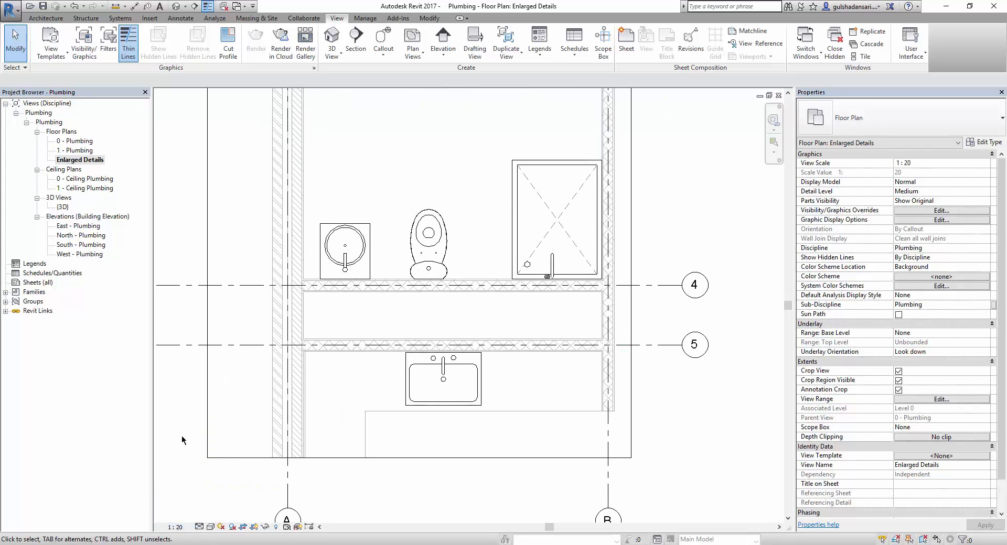
left_click(174, 526)
left_click(179, 412)
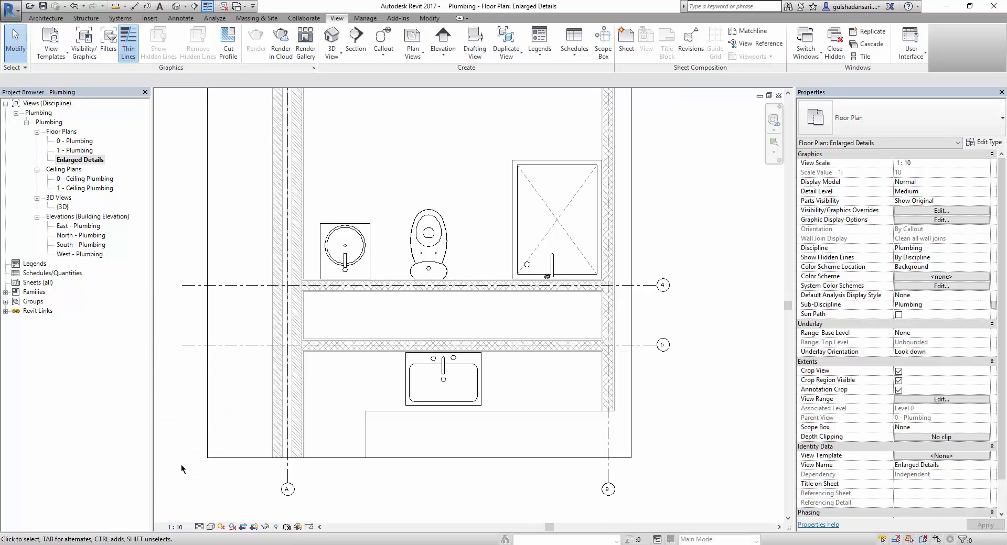
left_click(175, 527)
left_click(183, 435)
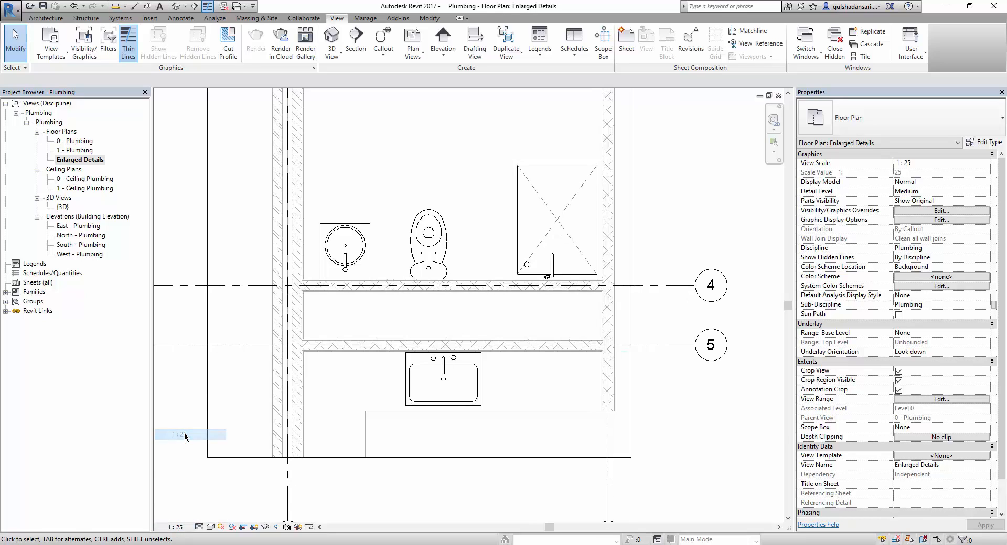
Set the detail level of the Enlarged Details view to Fine
left_click(200, 527)
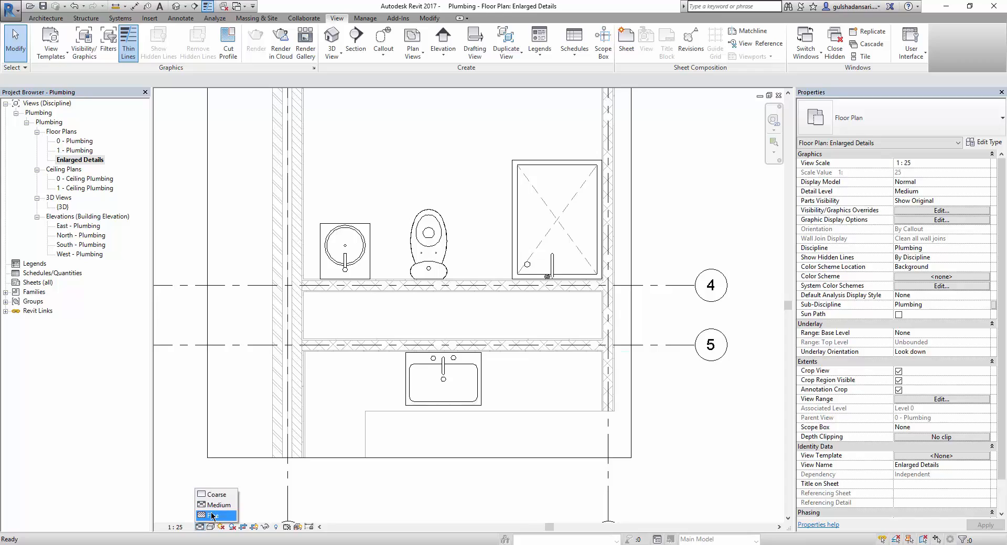
left_click(213, 517)
left_click(201, 527)
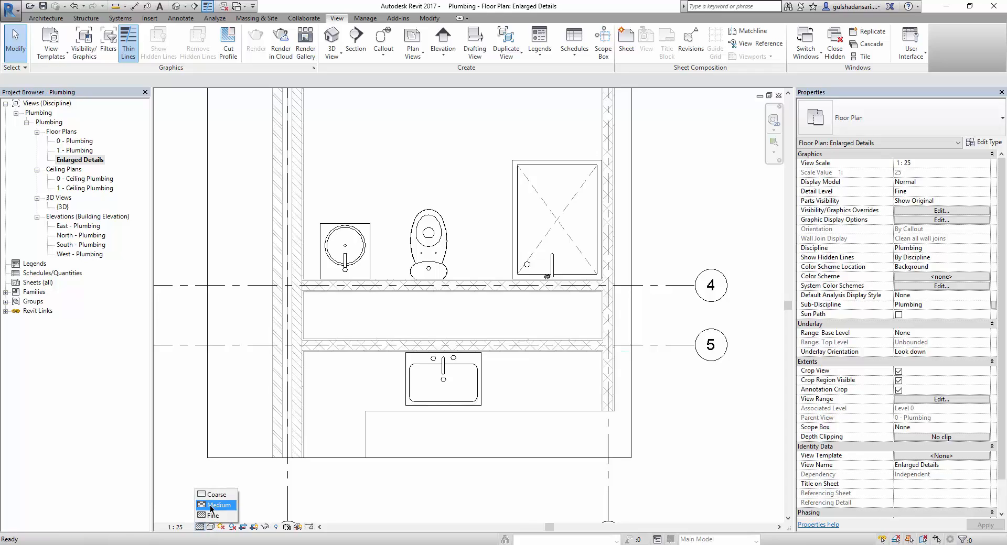
Try the Shaded visual style in the Enlarged Details view and set the style to Hidden Line
left_click(211, 527)
left_click(226, 484)
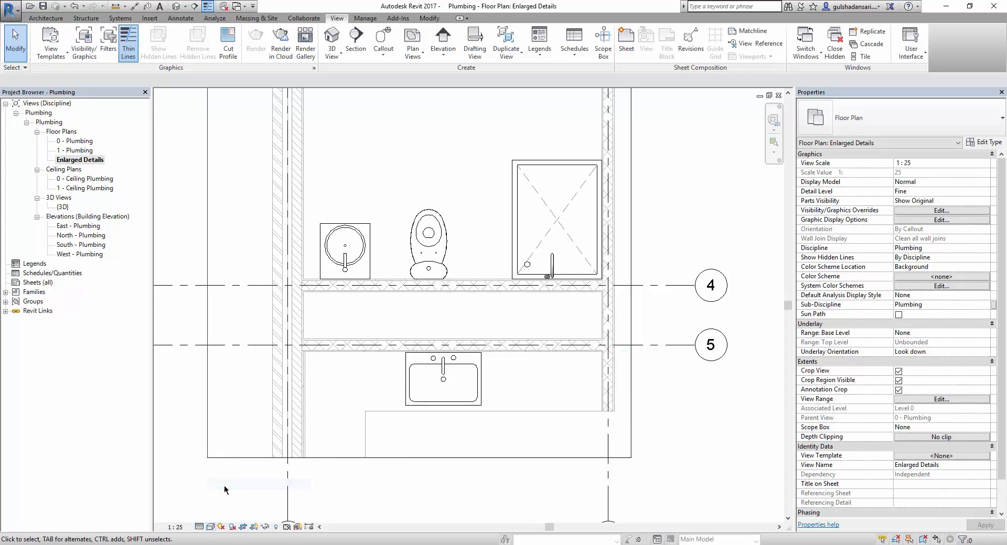
left_click(211, 527)
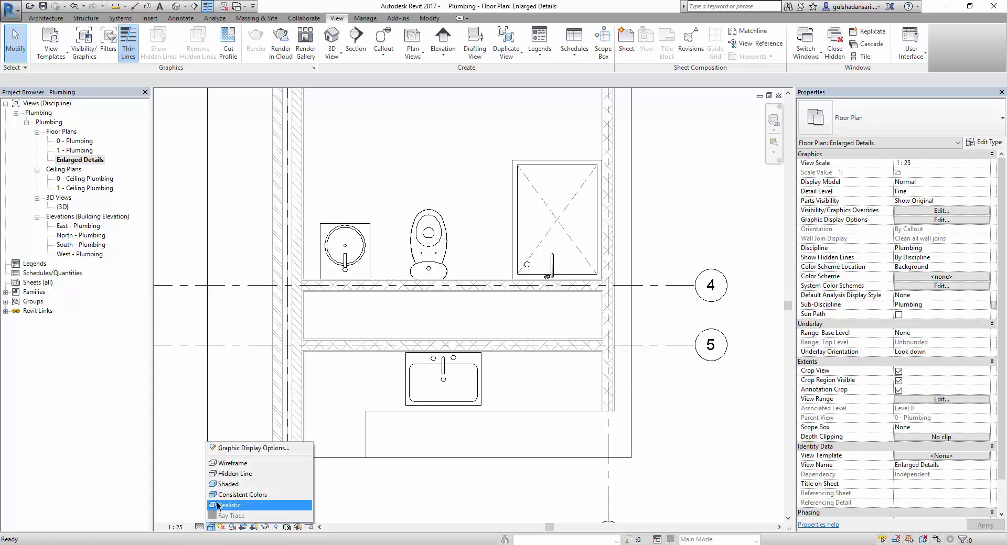
left_click(225, 474)
scroll(425, 270, "down", 5)
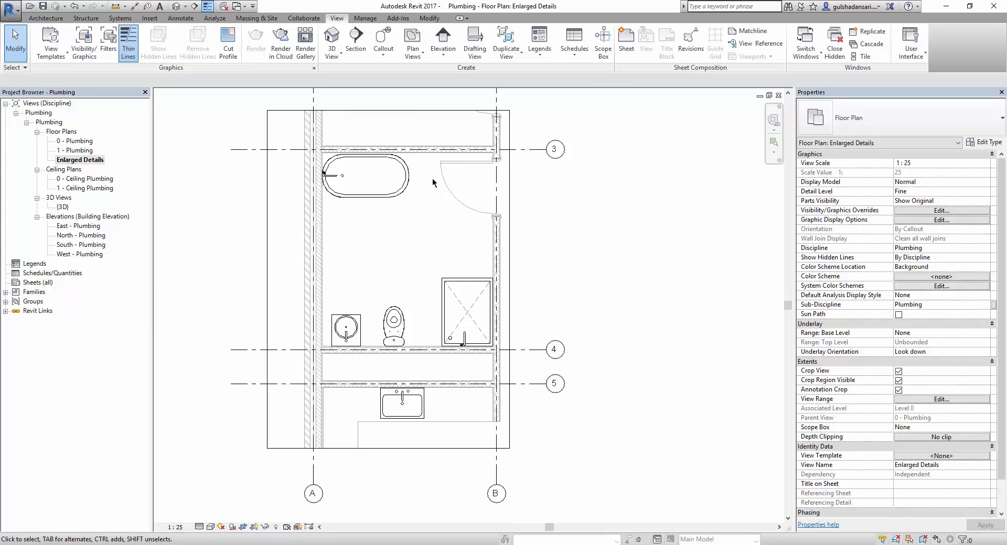
Close the Enlarged Details view and return to the whole 0 - Plumbing floor plan
left_click(778, 95)
scroll(579, 272, "down", 3)
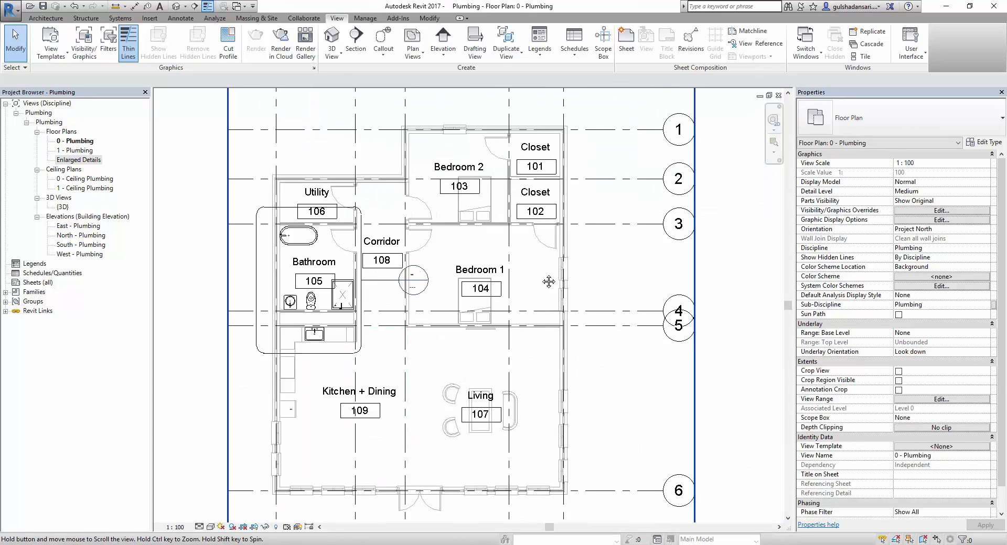
scroll(362, 404, "down", 2)
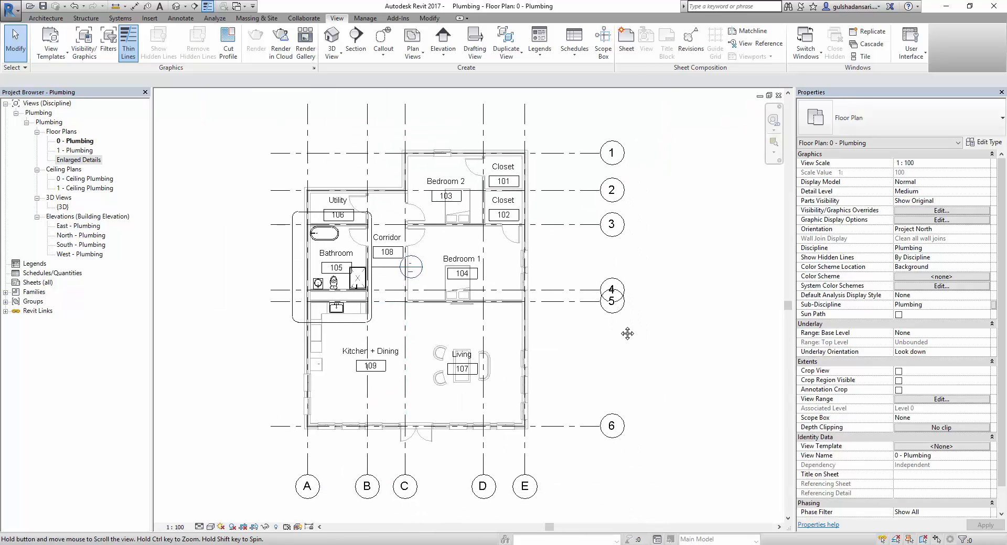